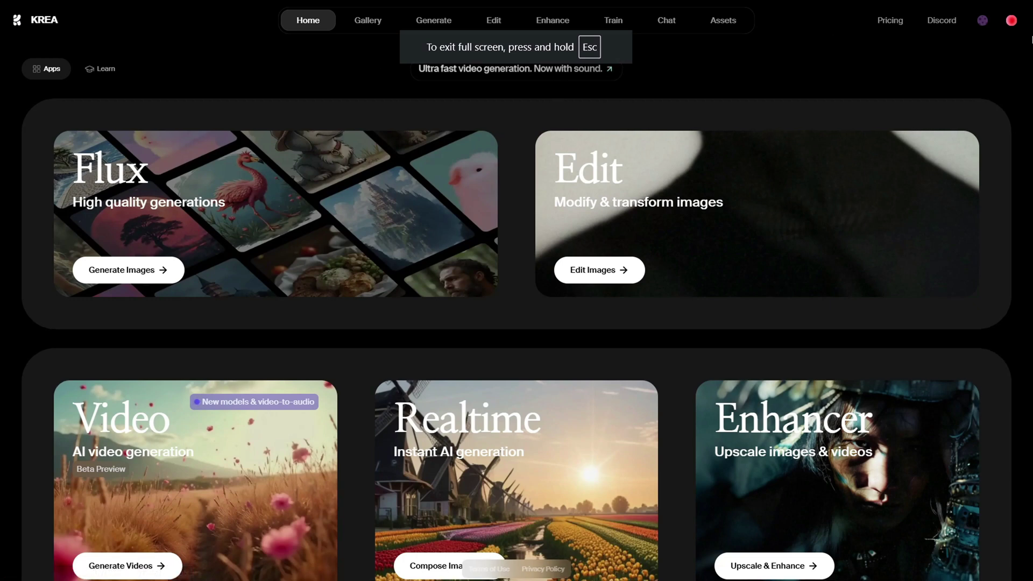
scroll(517, 324, down, 4)
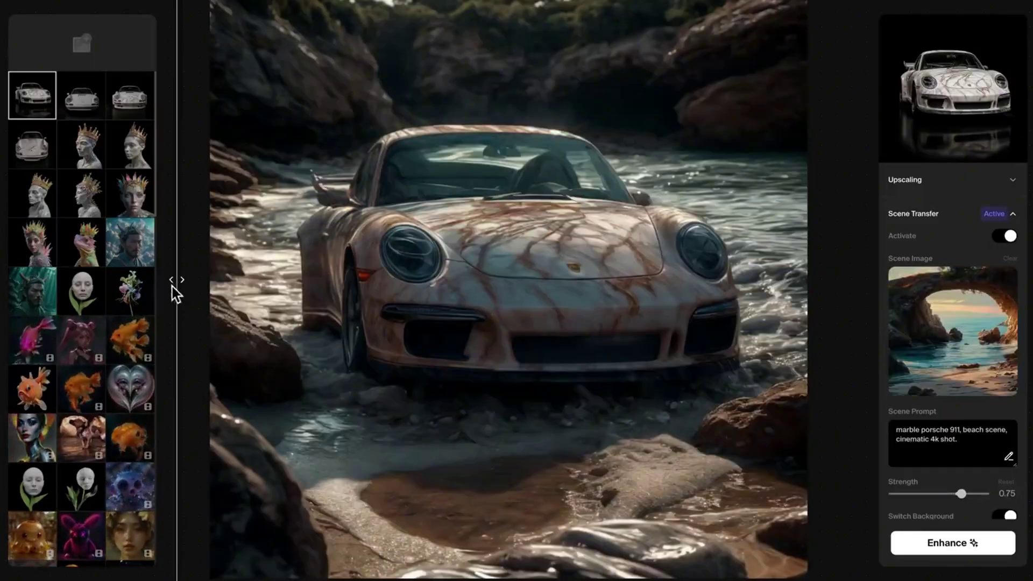
- Drag across the car image to reveal its other version
mouse_move(175, 294)
mouse_down()
mouse_move(861, 308)
mouse_move(193, 312)
mouse_up()
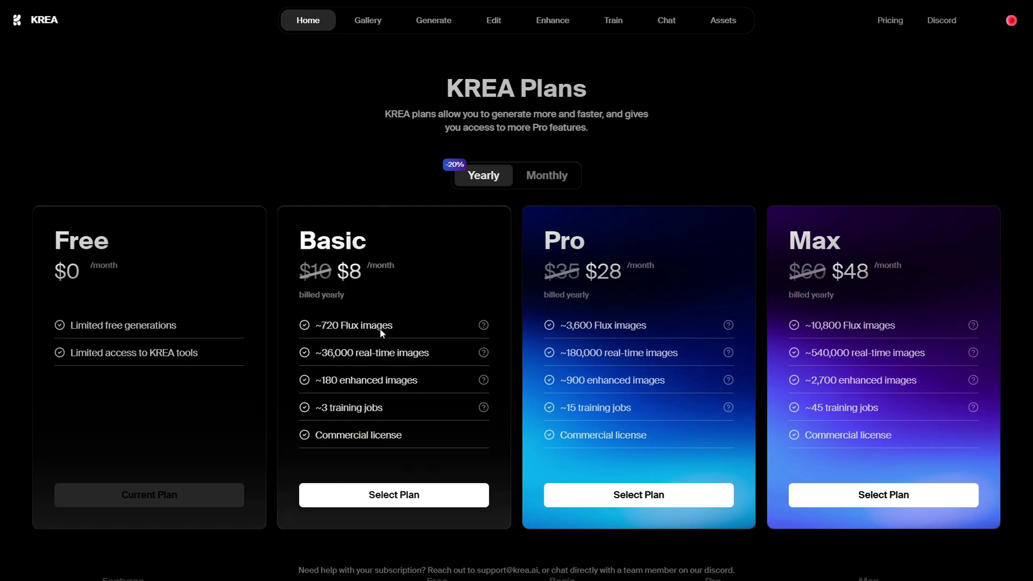
- Go back to Home, with its Flux, Edit, Video, Realtime and Enhancer app cards
click(315, 31)
scroll(868, 110, down, 1)
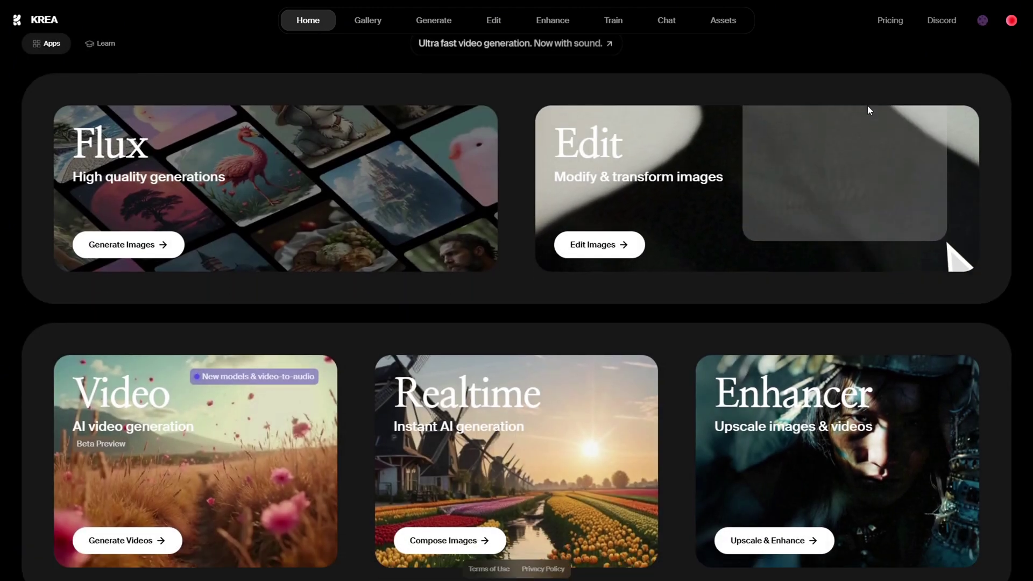
scroll(867, 110, down, 1)
scroll(867, 110, down, 2)
scroll(867, 110, up, 1)
scroll(868, 110, up, 2)
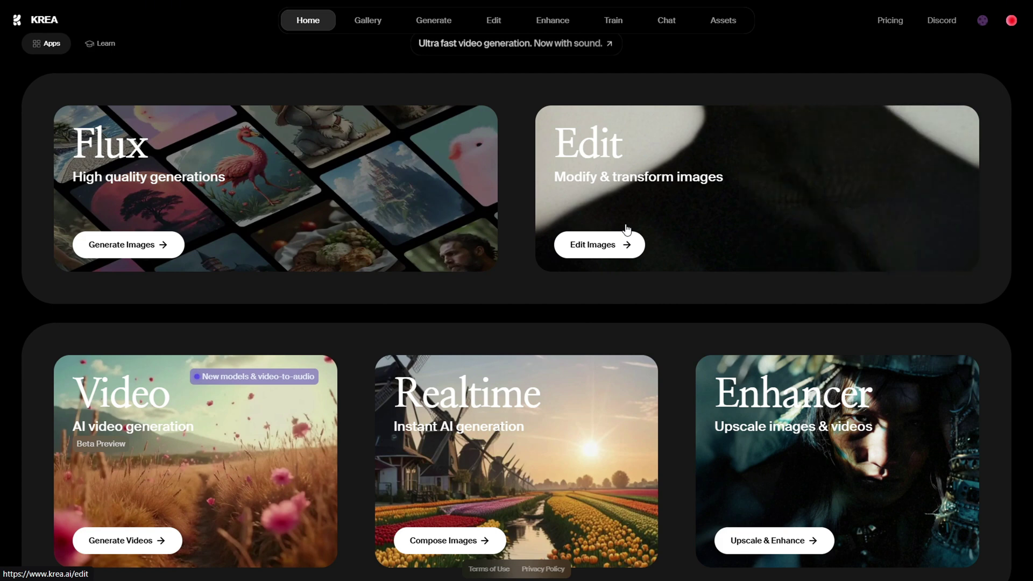
scroll(760, 176, up, 5)
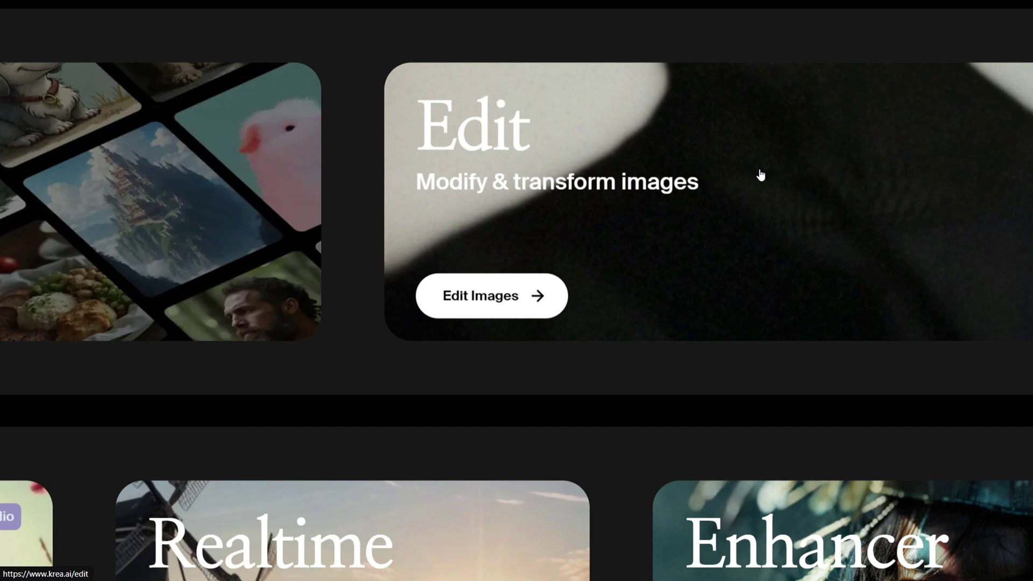
scroll(760, 175, down, 5)
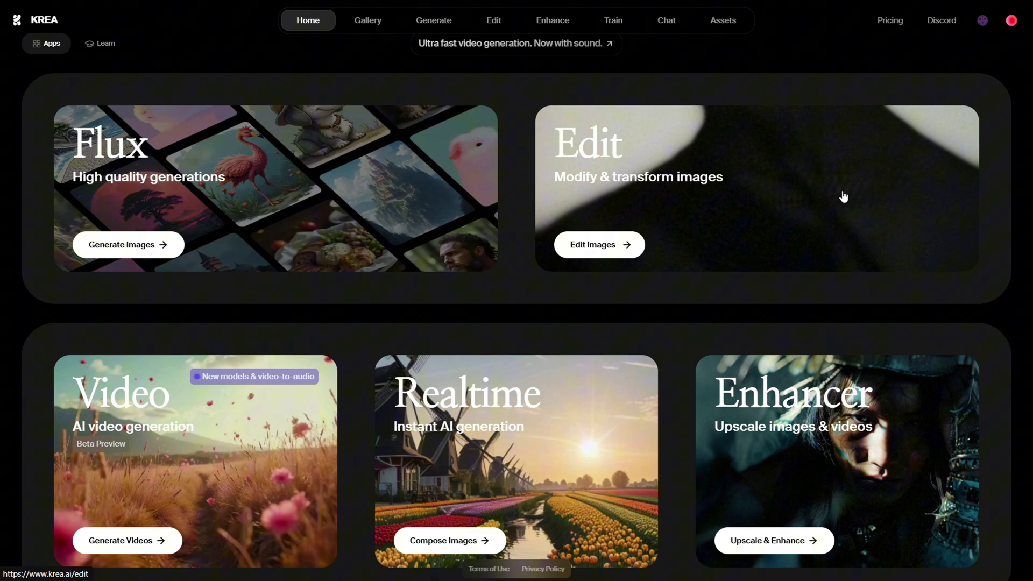
scroll(843, 196, down, 3)
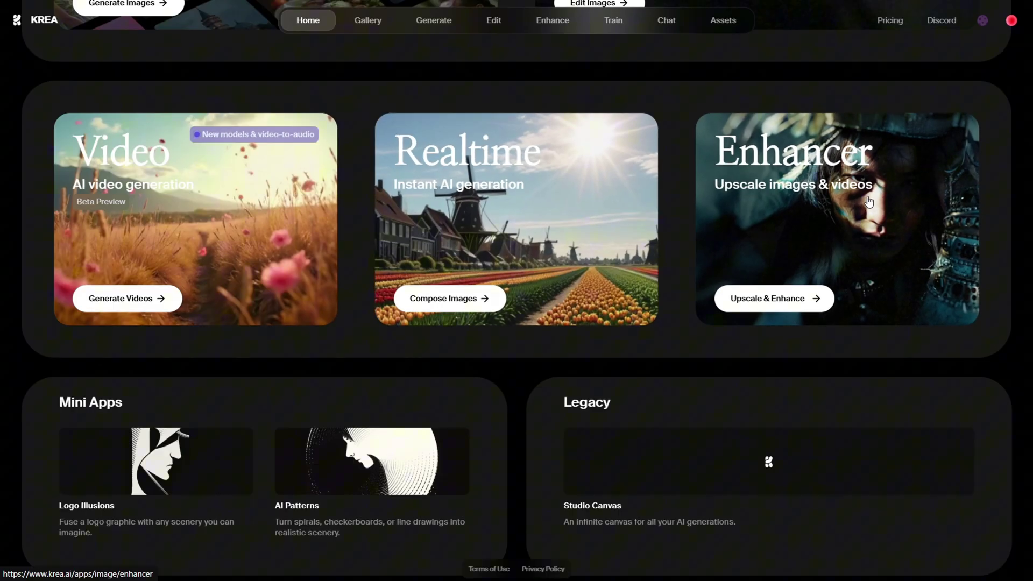
scroll(870, 201, down, 1)
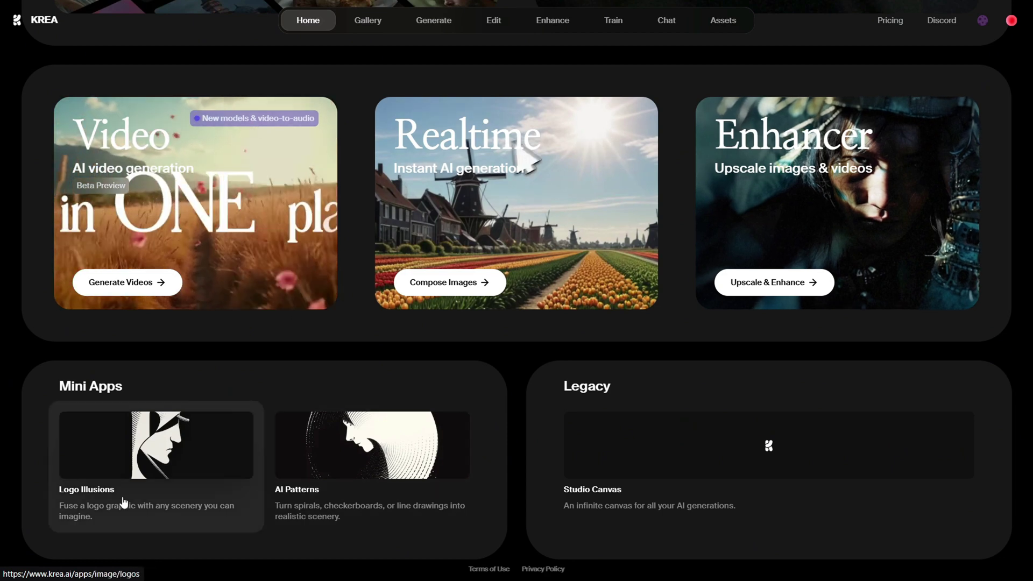
scroll(943, 211, up, 2)
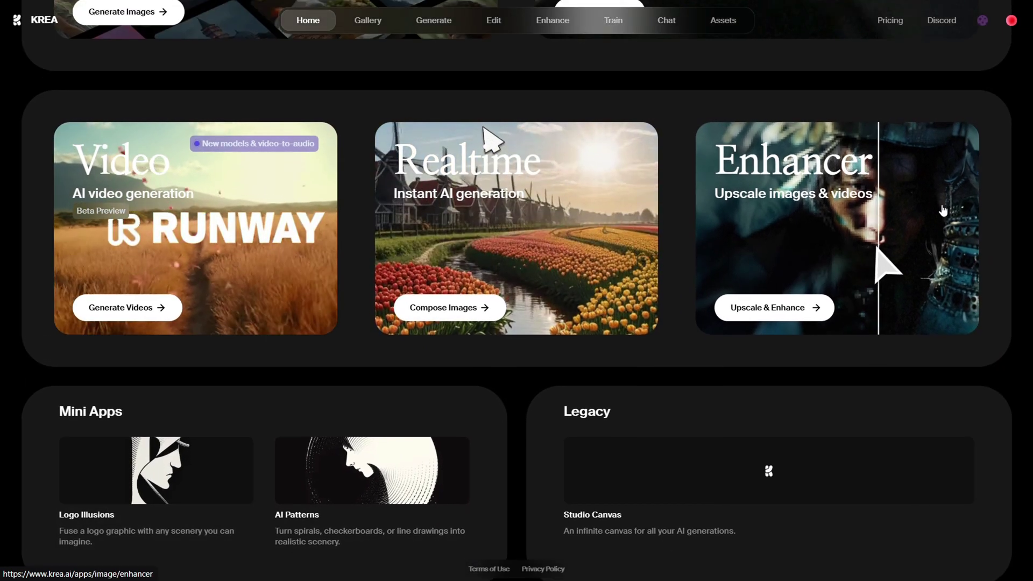
scroll(943, 211, up, 5)
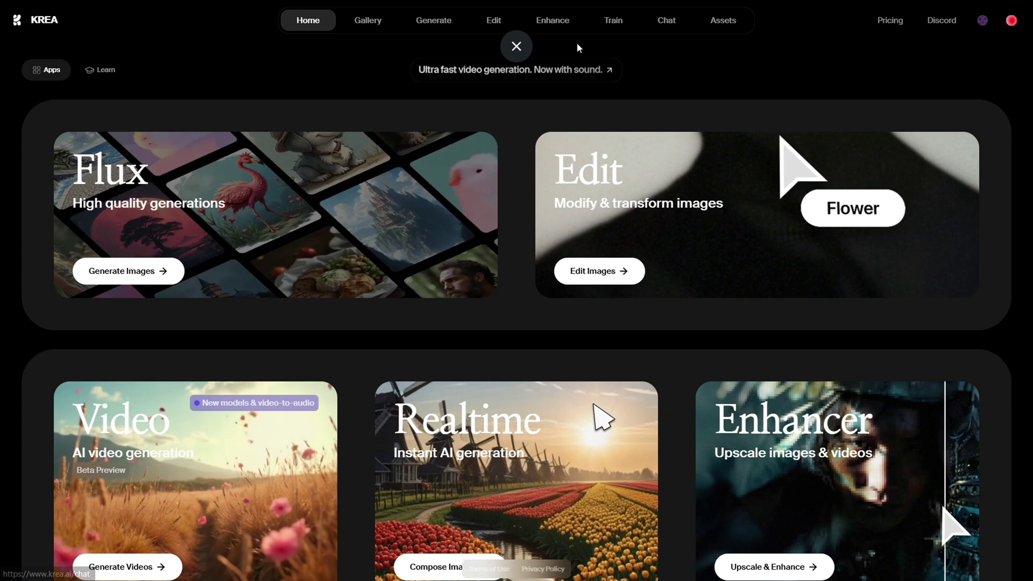
mouse_move(367, 20)
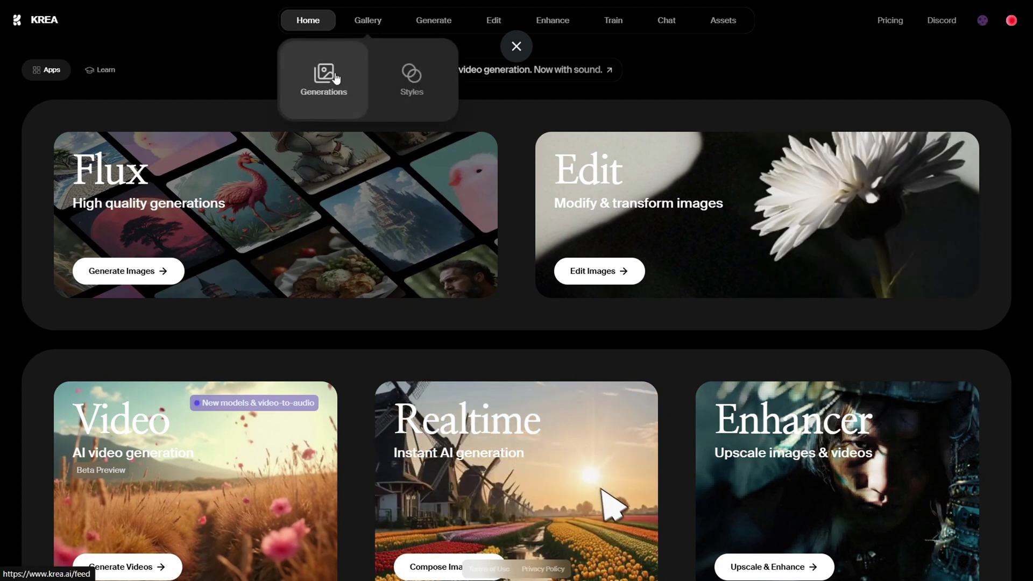
- Open the Generations gallery and filter it to the Illustration category
click(361, 31)
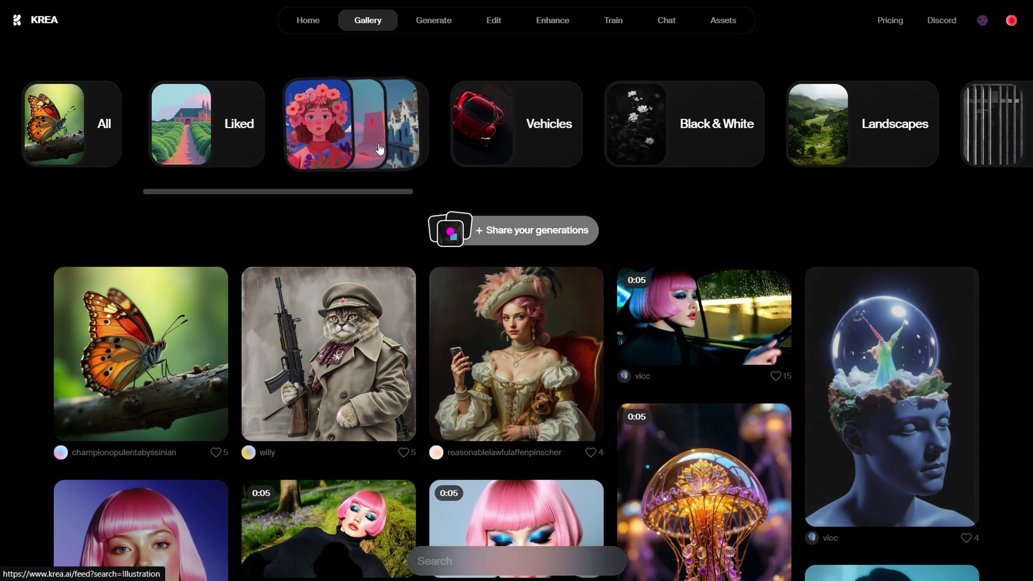
click(379, 149)
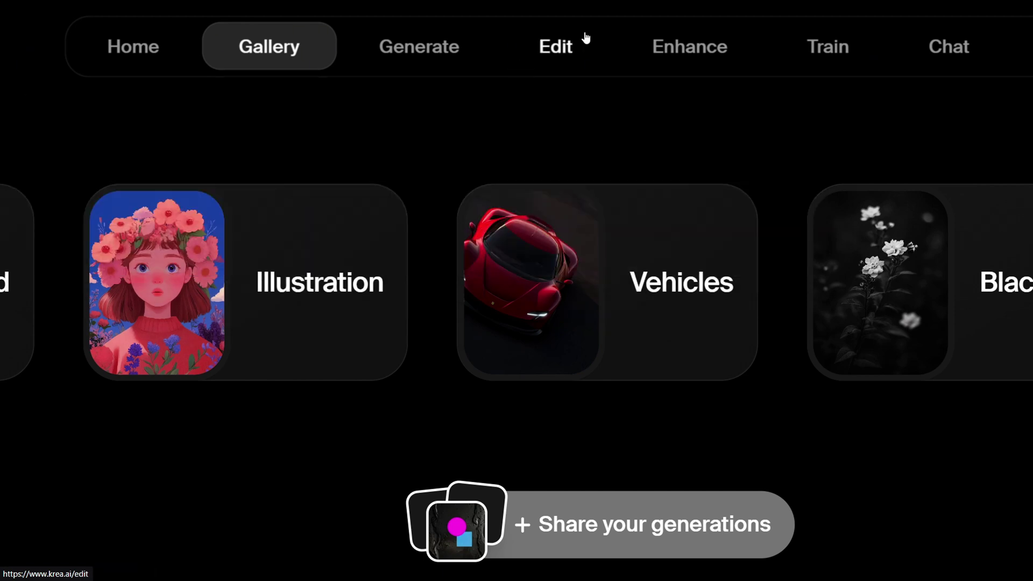
- Open the Edit page, then the Realtime drawing canvas with the forest sketch
click(564, 56)
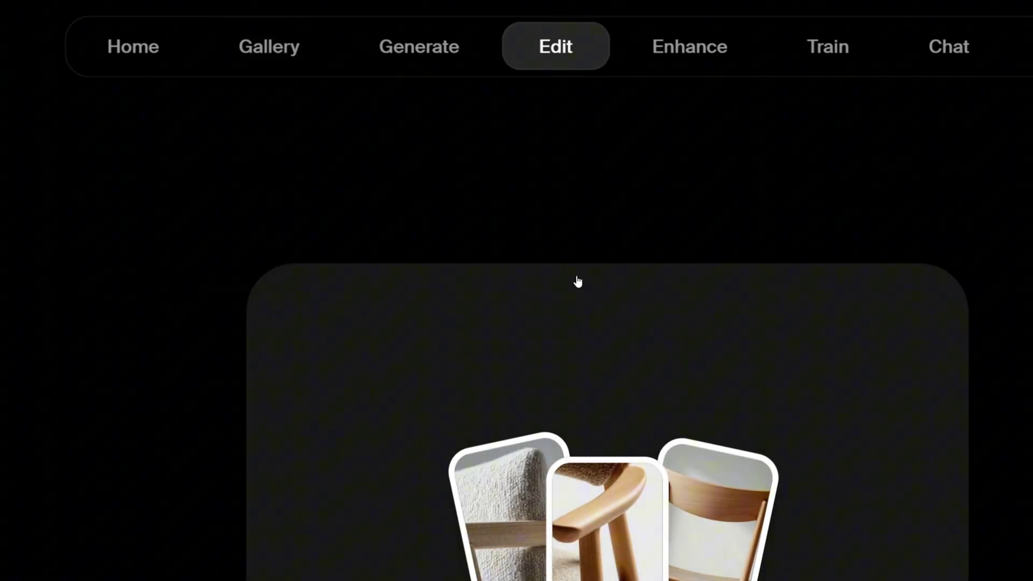
mouse_move(419, 46)
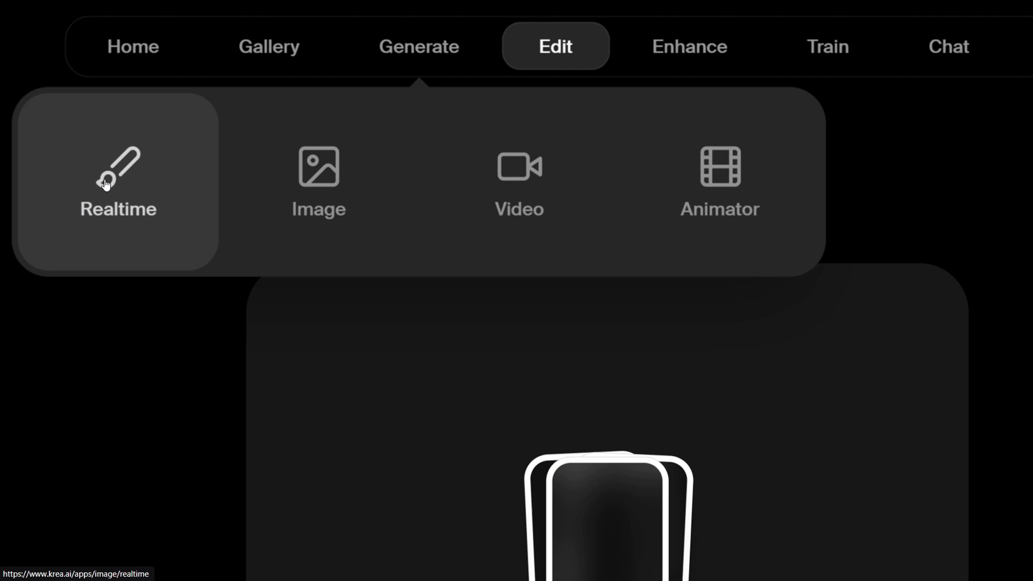
click(106, 184)
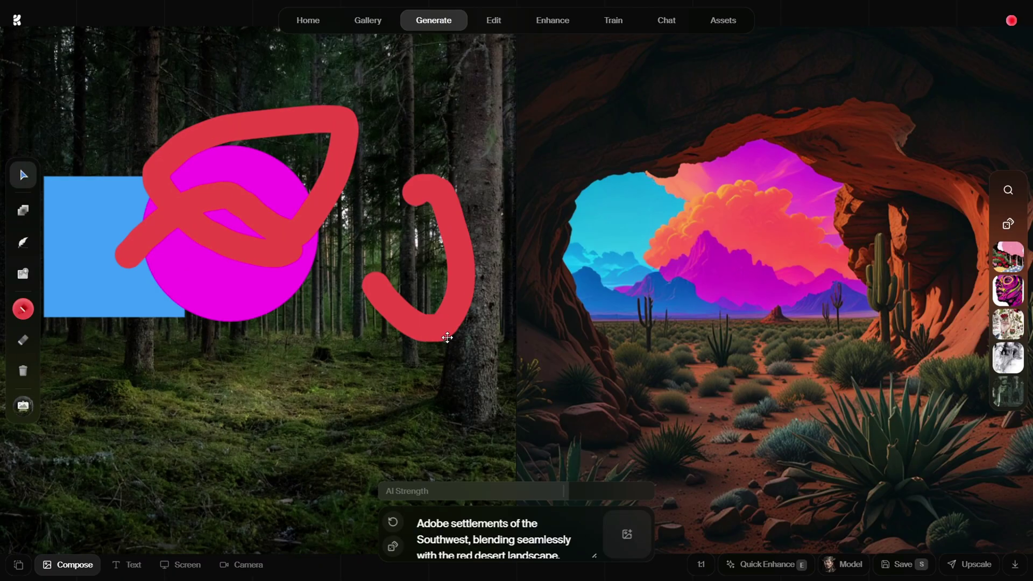
- Fit the canvas, then paint red strokes across the forest floor and over the sketch
key(ctrl+minus)
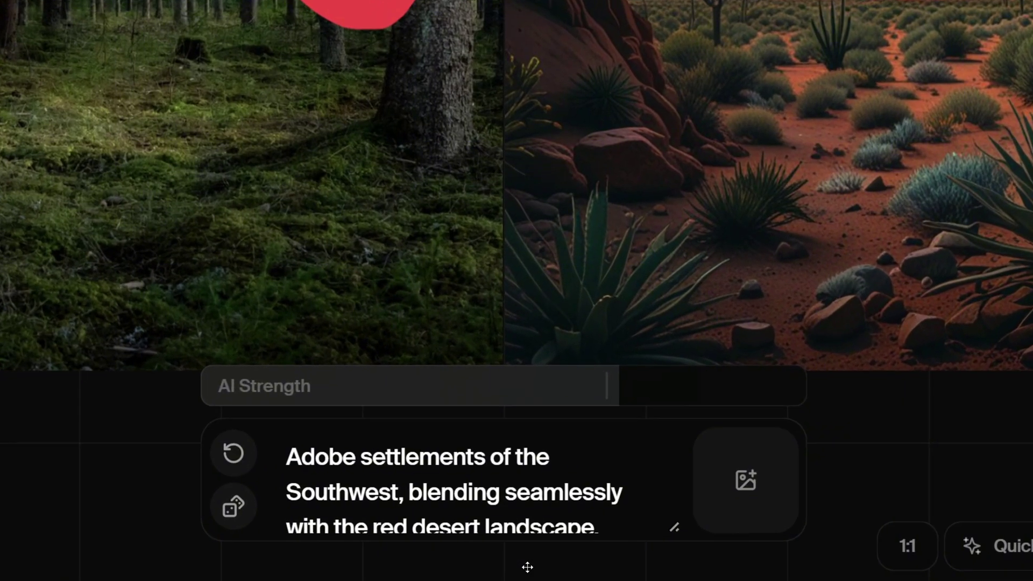
click(568, 548)
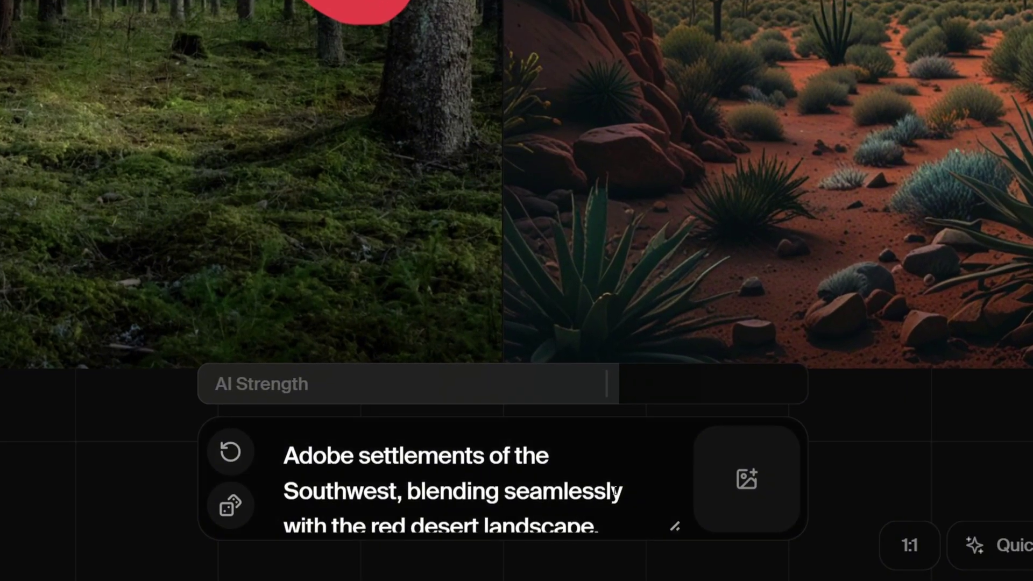
drag(621, 508, 621, 527)
click(458, 475)
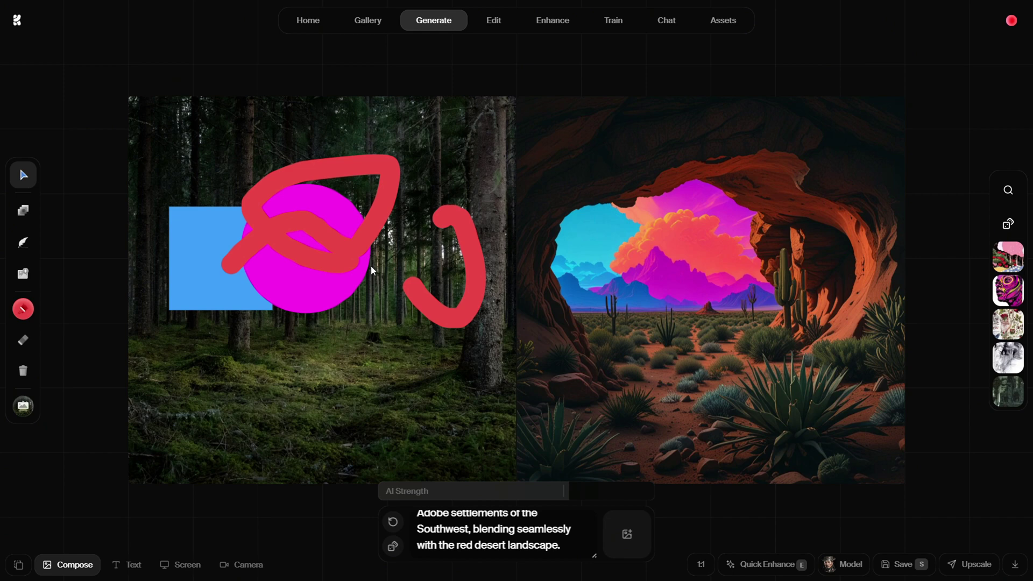
click(23, 309)
drag(180, 383, 281, 415)
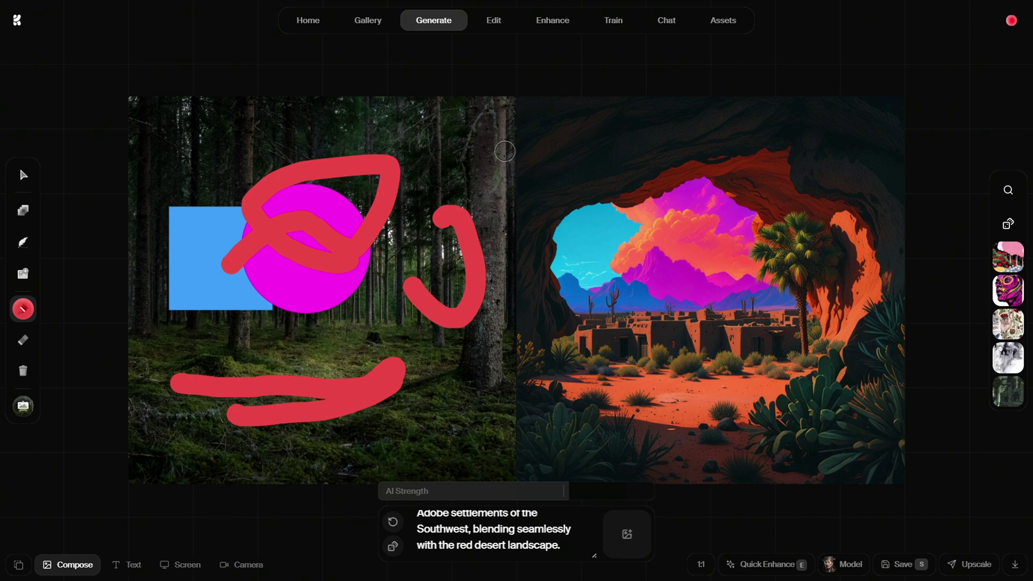
drag(425, 141, 384, 330)
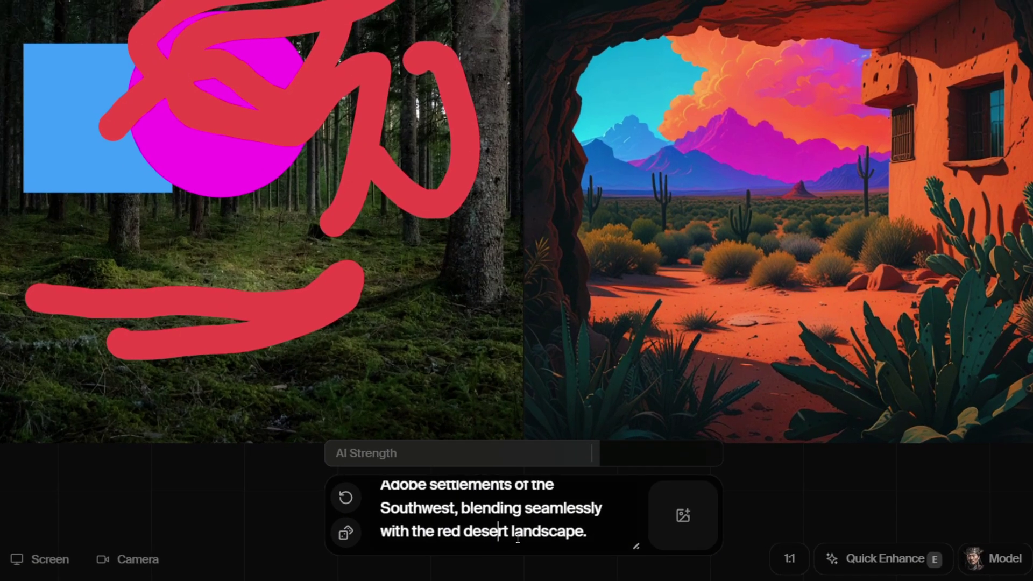
- Replace the desert prompt with 'a sea alien'
key(ctrl+a)
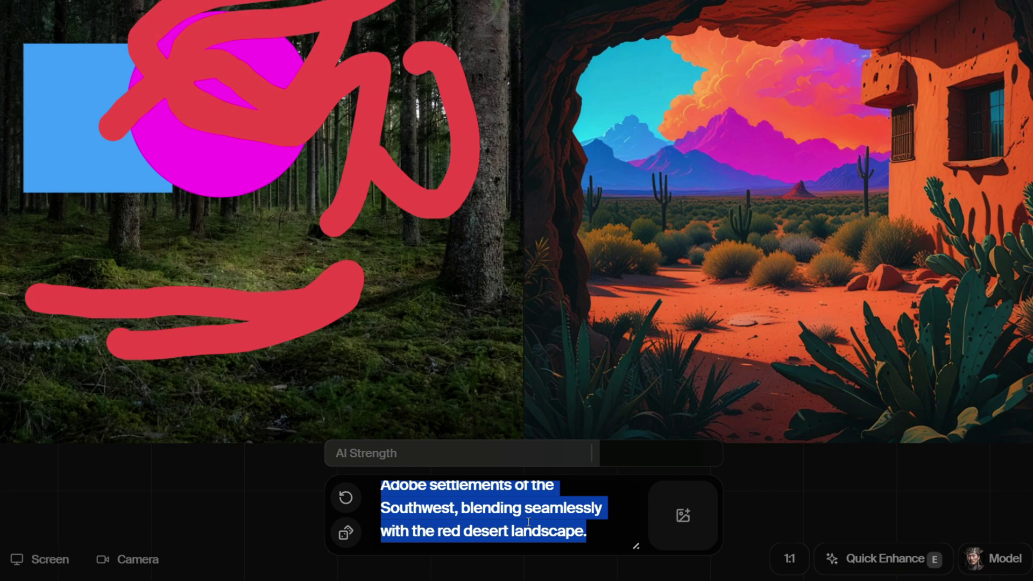
key(BackSpace)
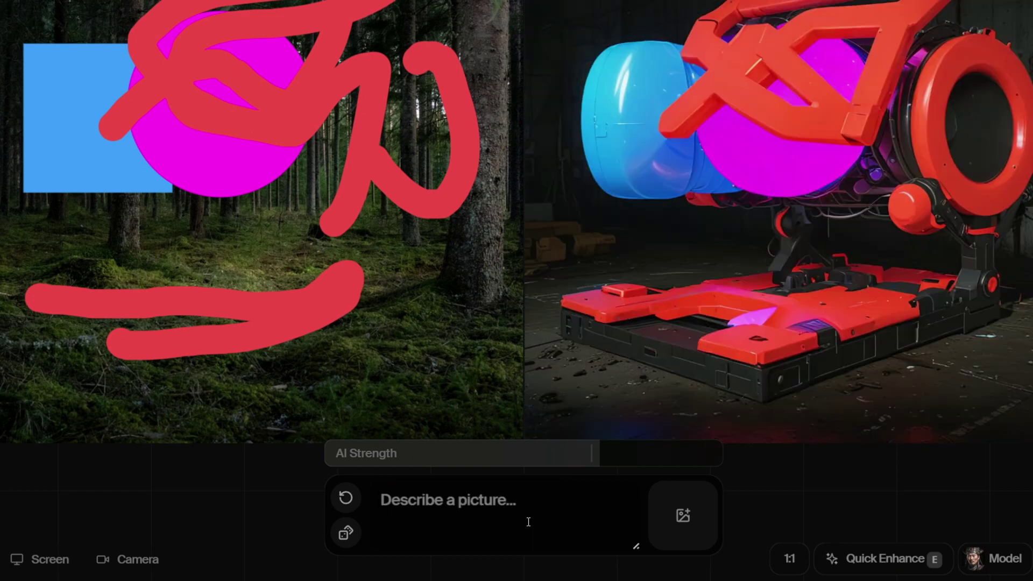
text(a s)
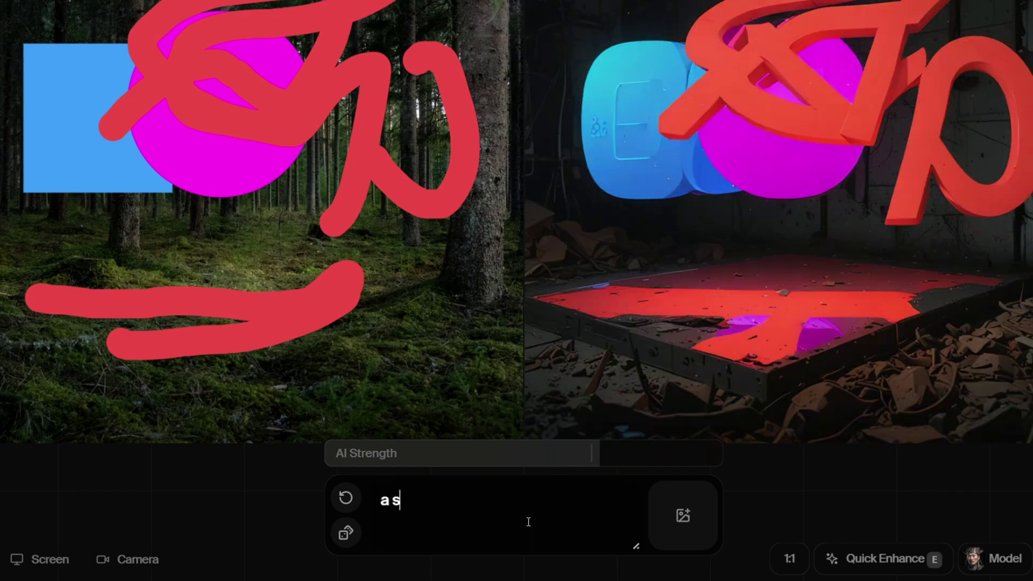
text(ea la)
key(BackSpace)
key(BackSpace)
text(a)
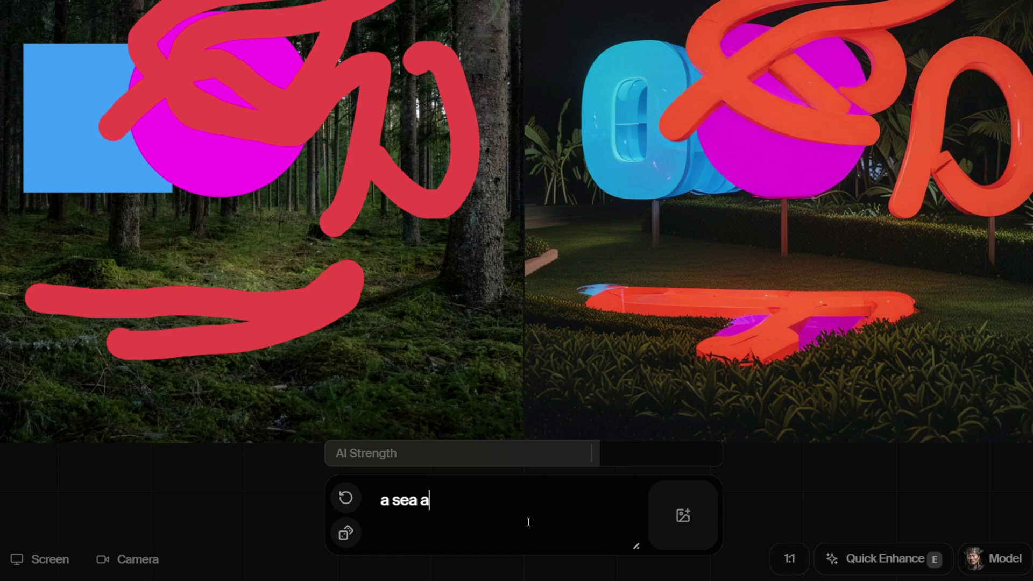
text(lien)
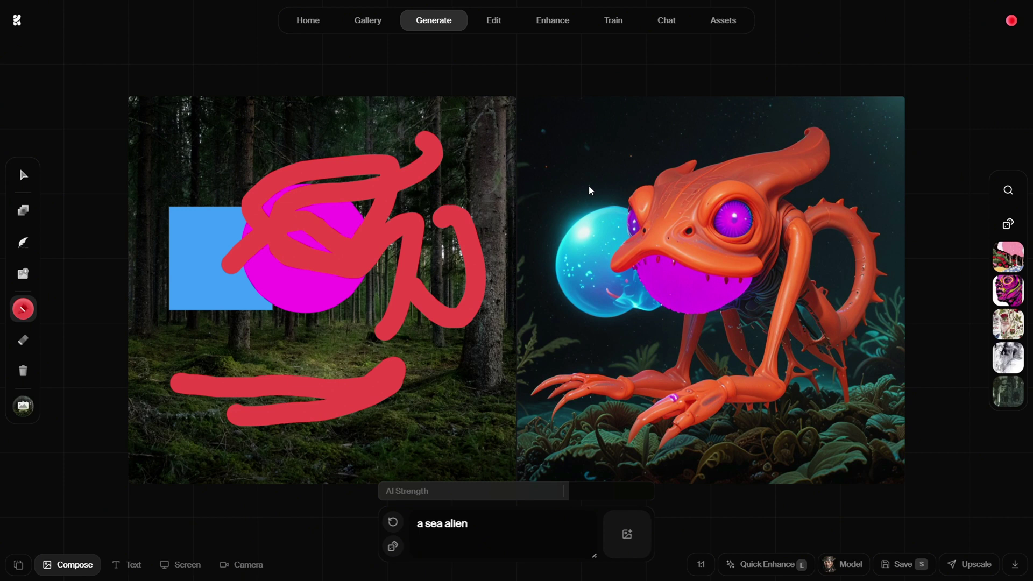
- Paint red strokes at the top-left and around the magenta circle
click(23, 308)
mouse_move(149, 113)
mouse_down()
mouse_move(212, 101)
mouse_move(182, 175)
mouse_move(184, 216)
mouse_up()
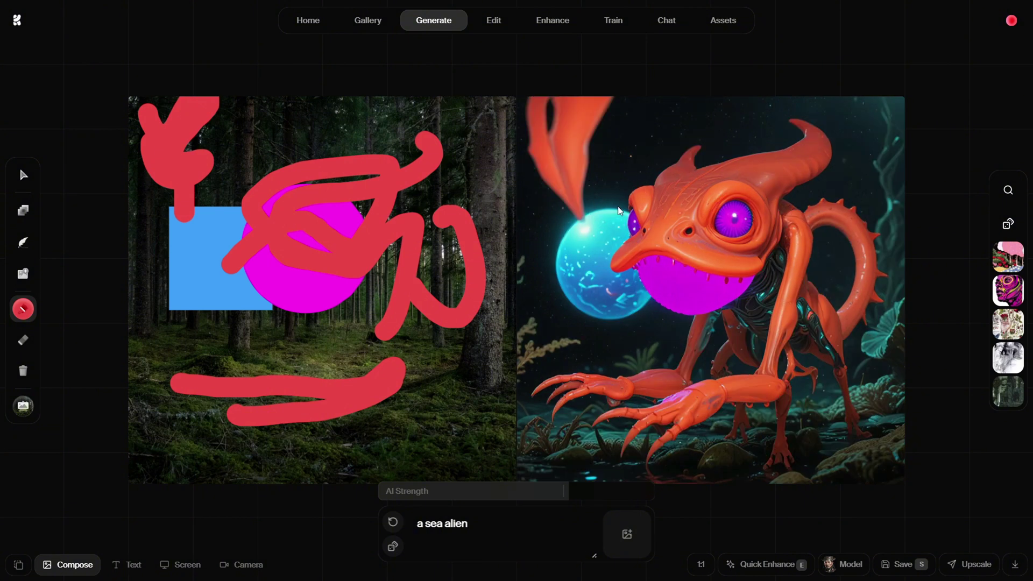
mouse_move(301, 271)
mouse_down()
mouse_move(386, 239)
mouse_move(432, 283)
mouse_move(282, 292)
mouse_up()
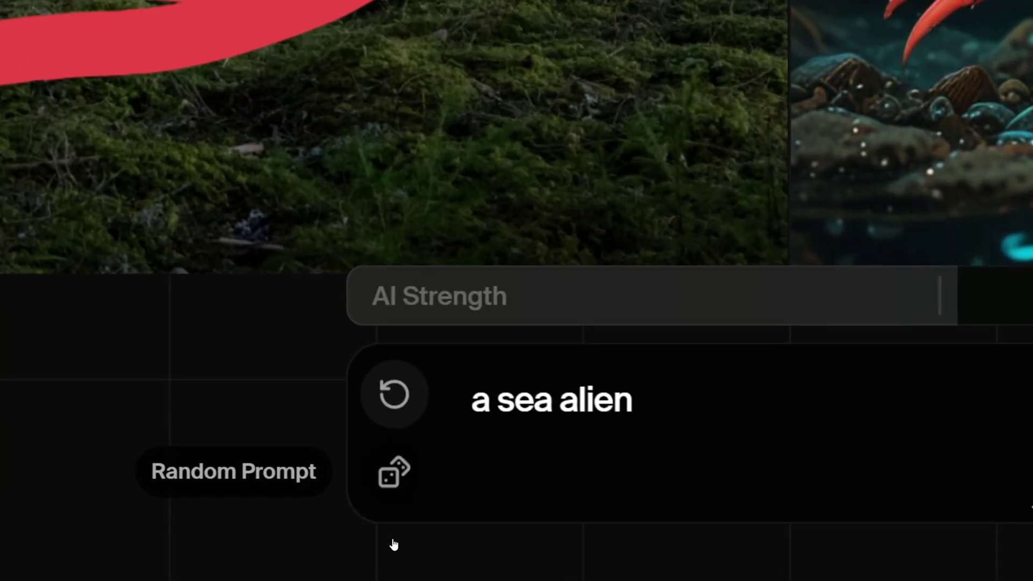
- Roll random prompts, save the temple image, and apply it as the style reference
click(392, 549)
click(384, 482)
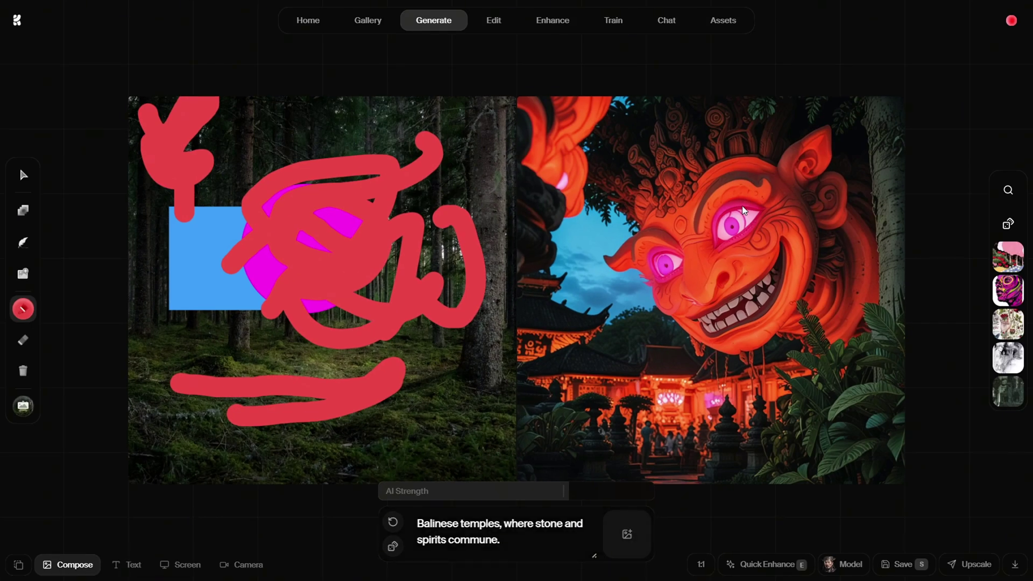
right_click(741, 205)
click(769, 238)
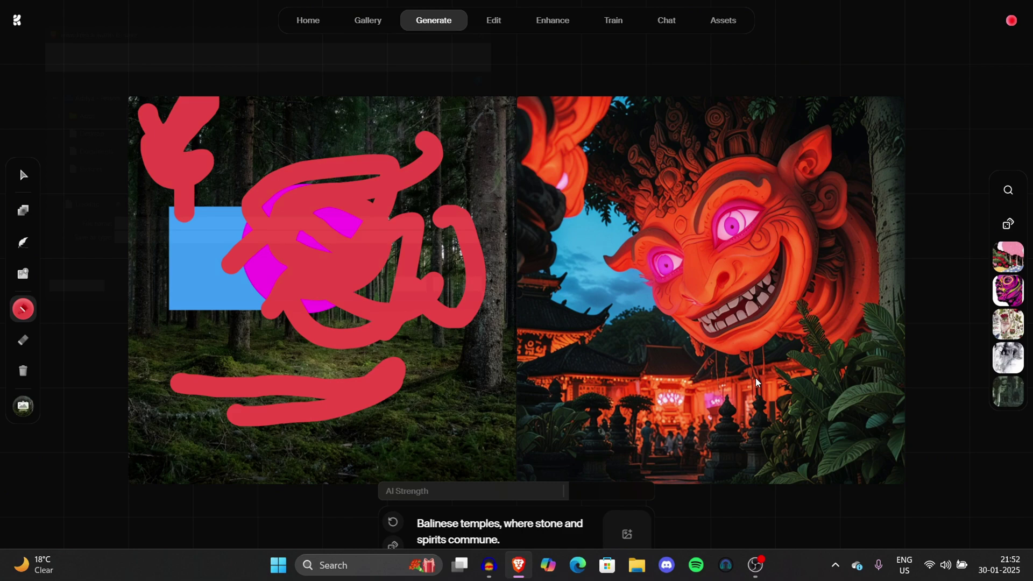
click(438, 313)
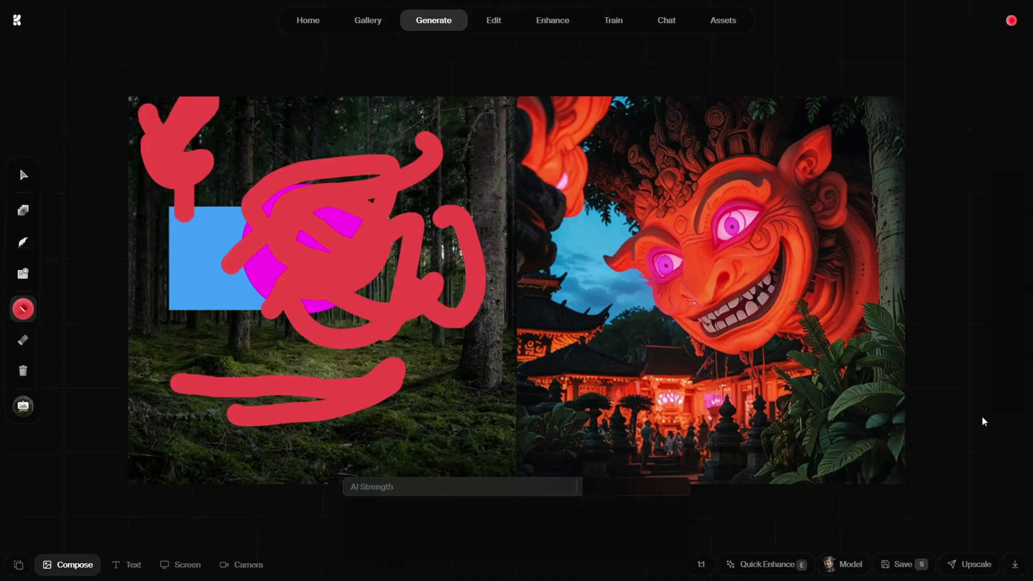
click(1008, 353)
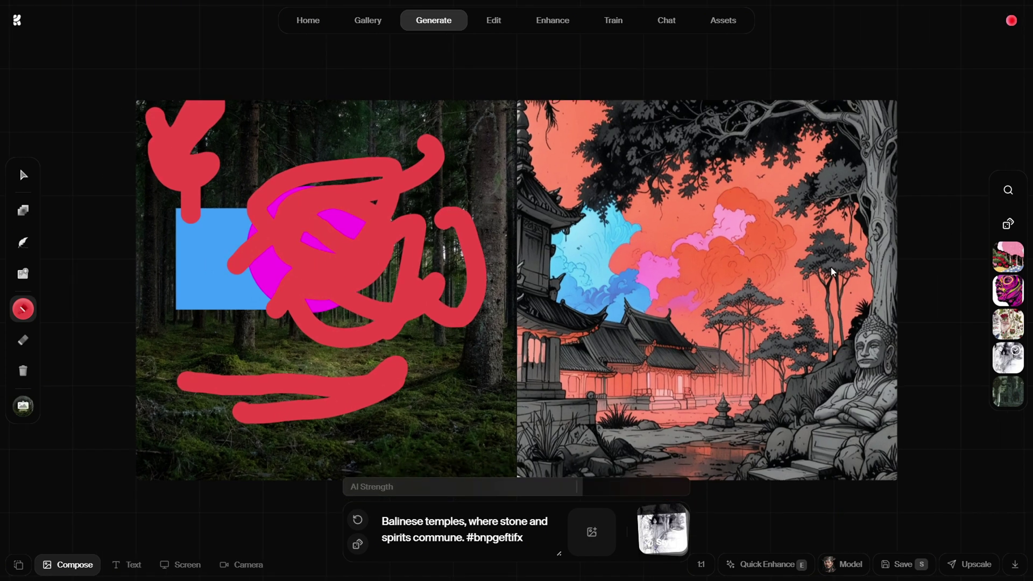
- Switch the generation input from Text to Camera and select the prompt text
click(128, 565)
click(357, 544)
click(553, 526)
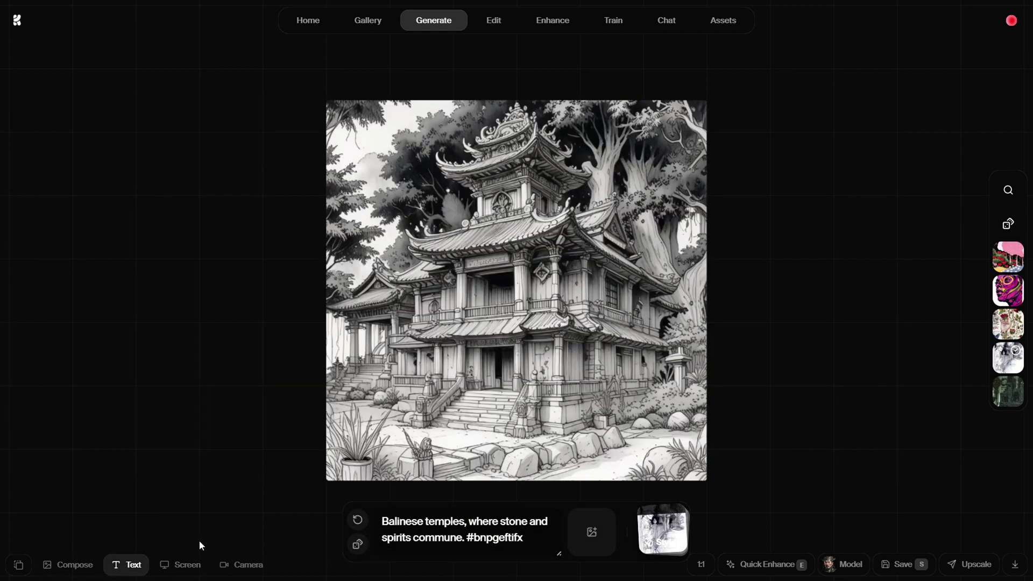
click(242, 564)
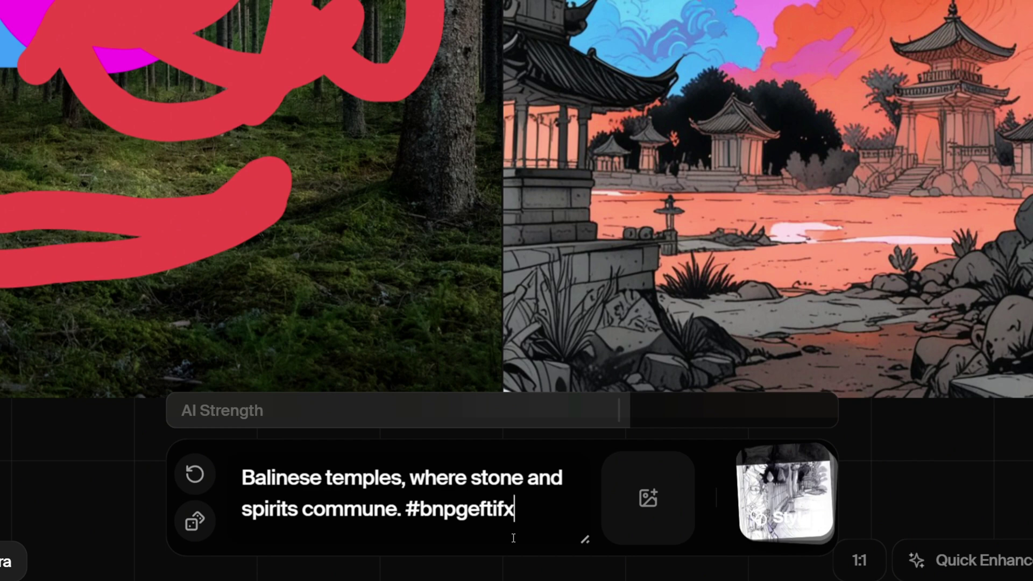
mouse_move(514, 538)
mouse_down()
mouse_move(277, 508)
mouse_move(239, 478)
mouse_up()
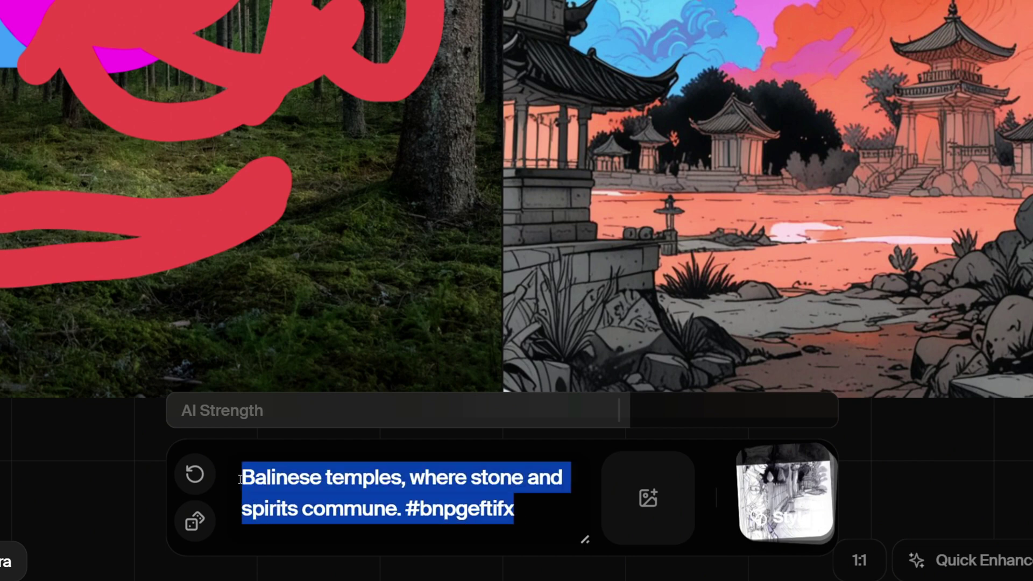
- Roll random prompts and styles, then generate two variations of the palace image
click(193, 521)
click(194, 522)
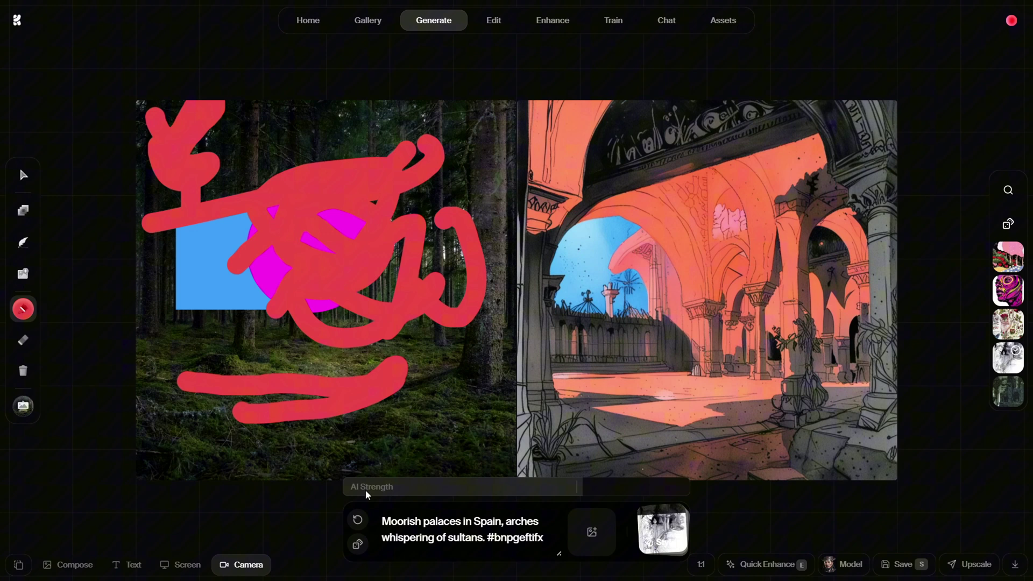
click(1011, 229)
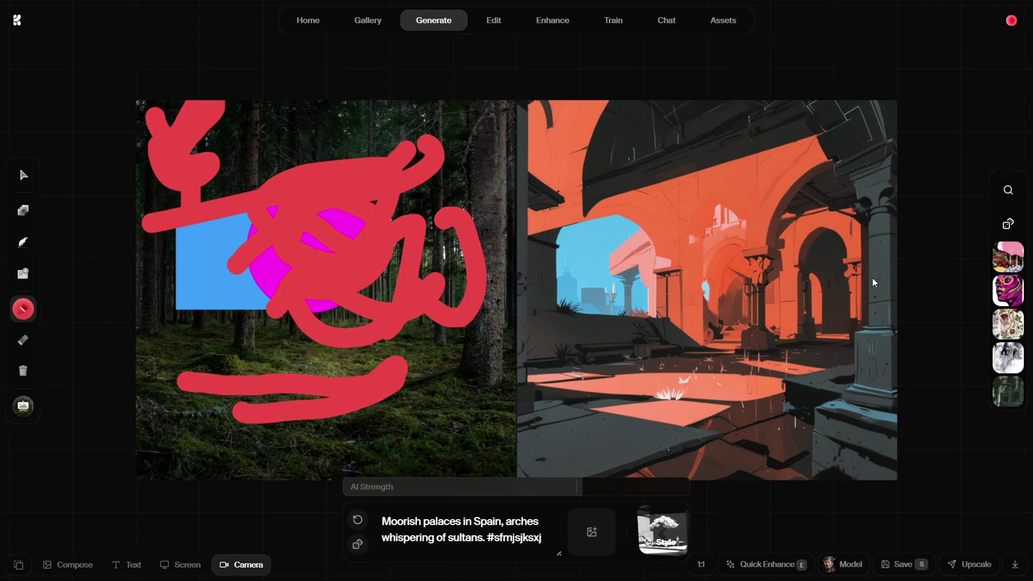
click(1017, 392)
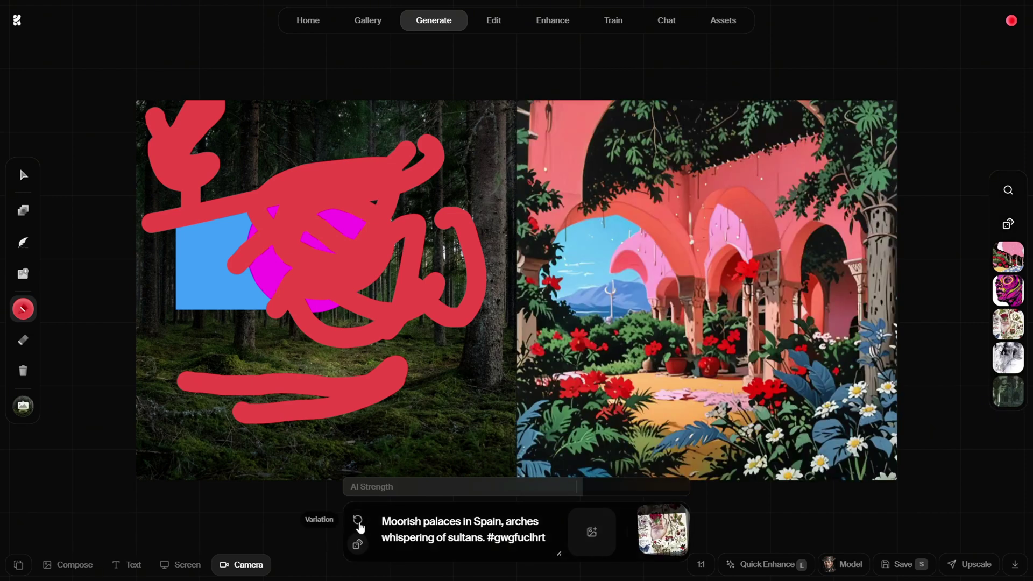
click(359, 522)
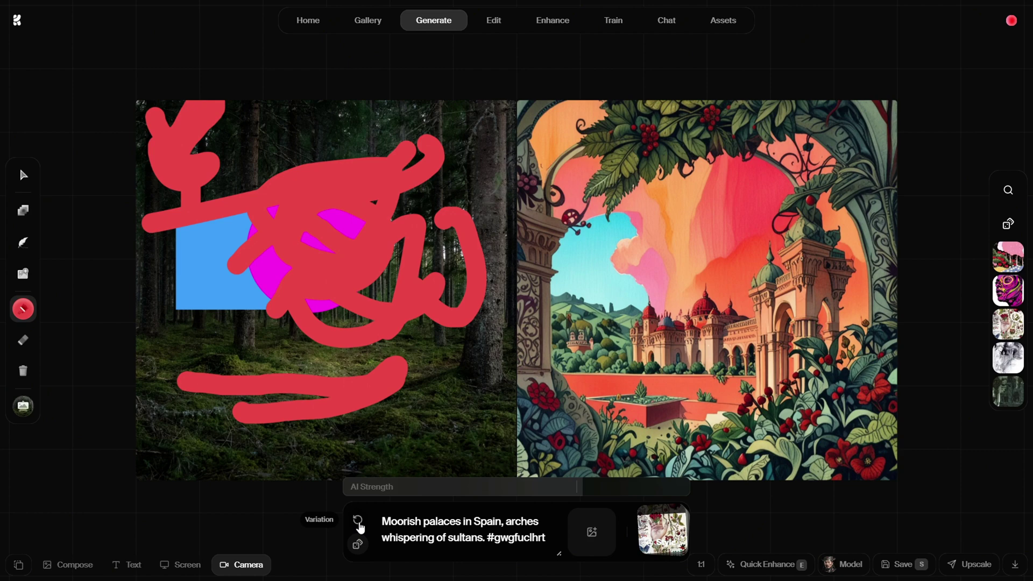
click(359, 523)
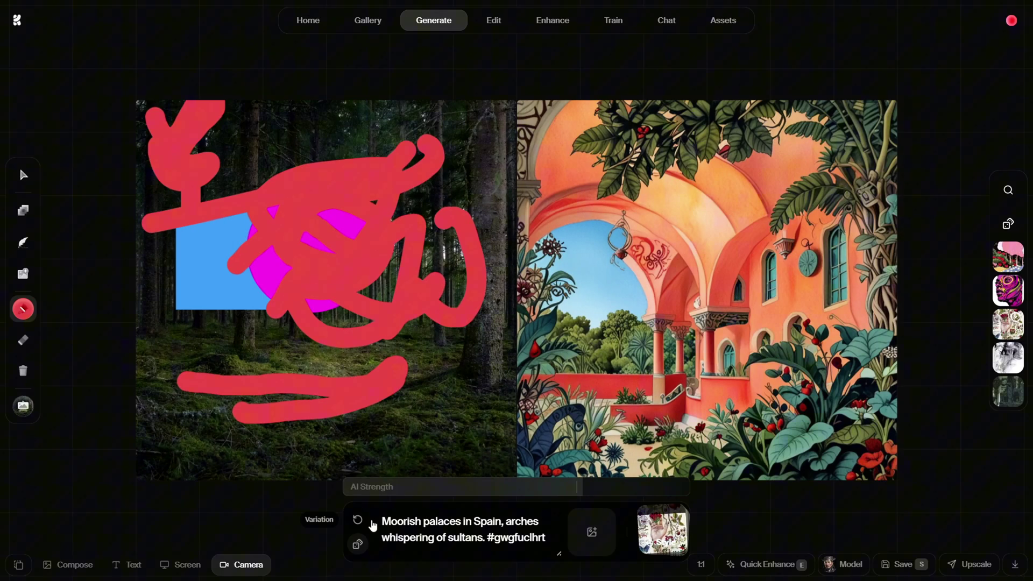
- Set the prompt to 'i make a dog' and erase the red sketch strokes
click(360, 524)
key(ctrl+a)
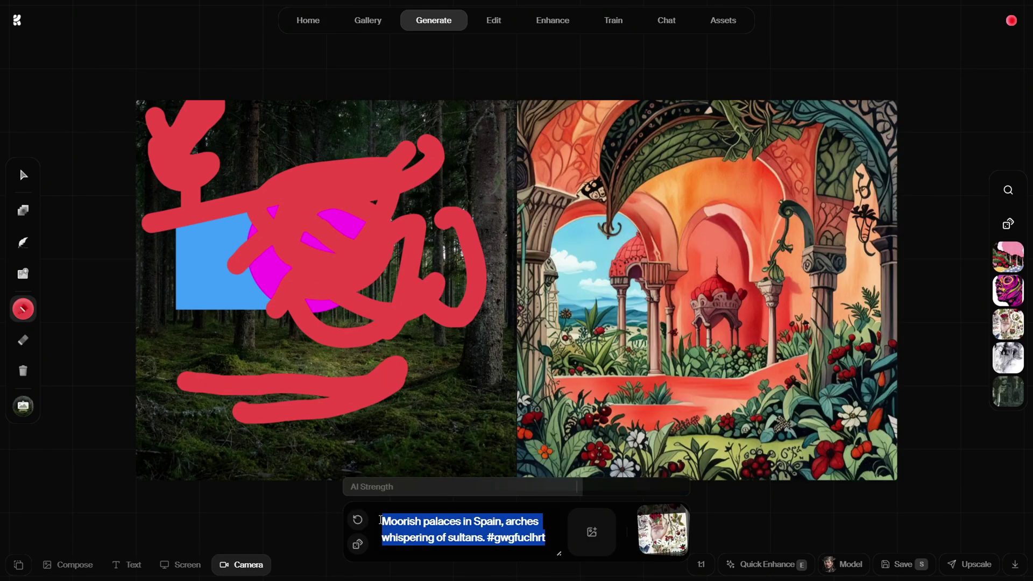
text(i make a d)
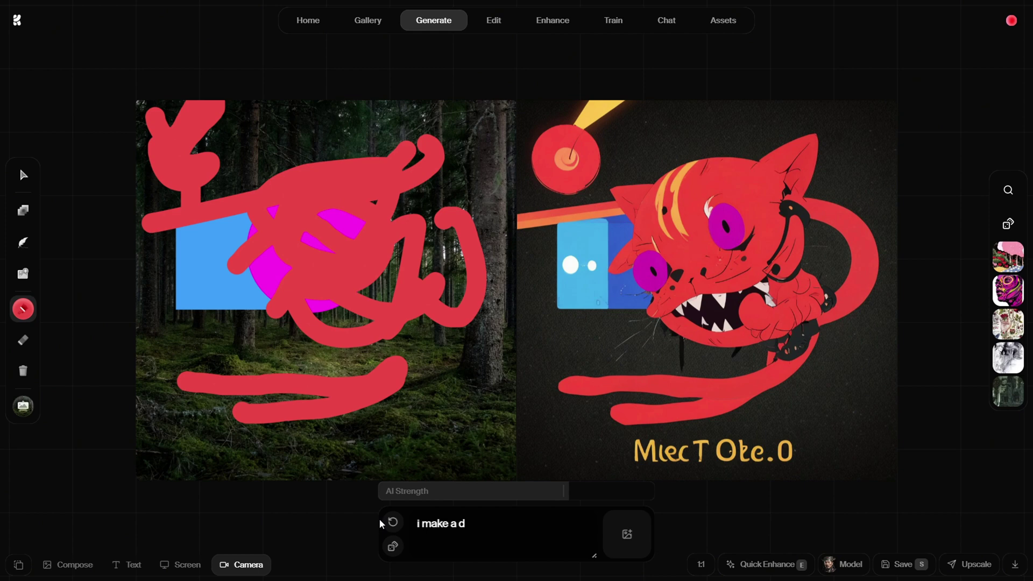
text(og)
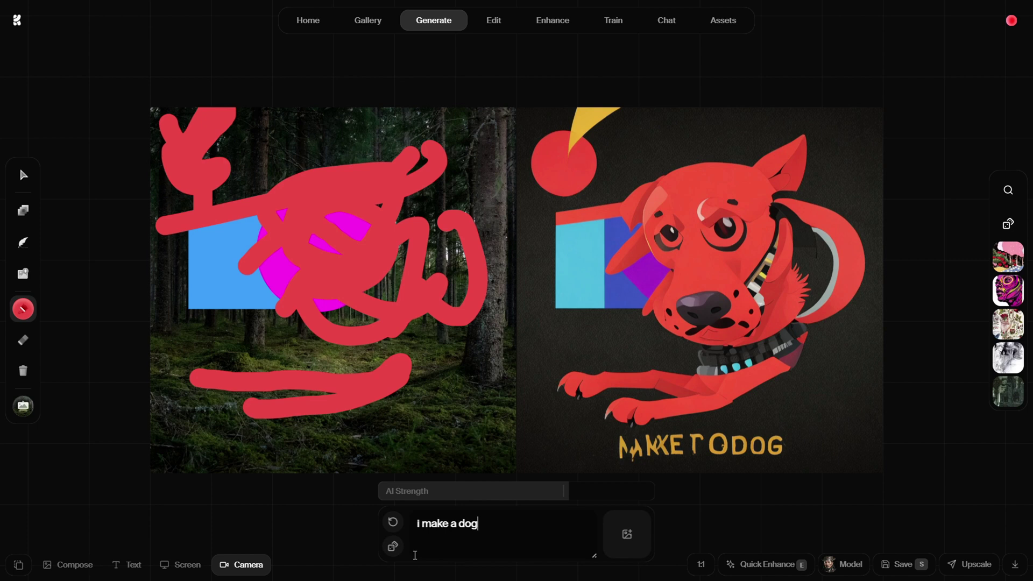
key(e)
drag(380, 243, 194, 258)
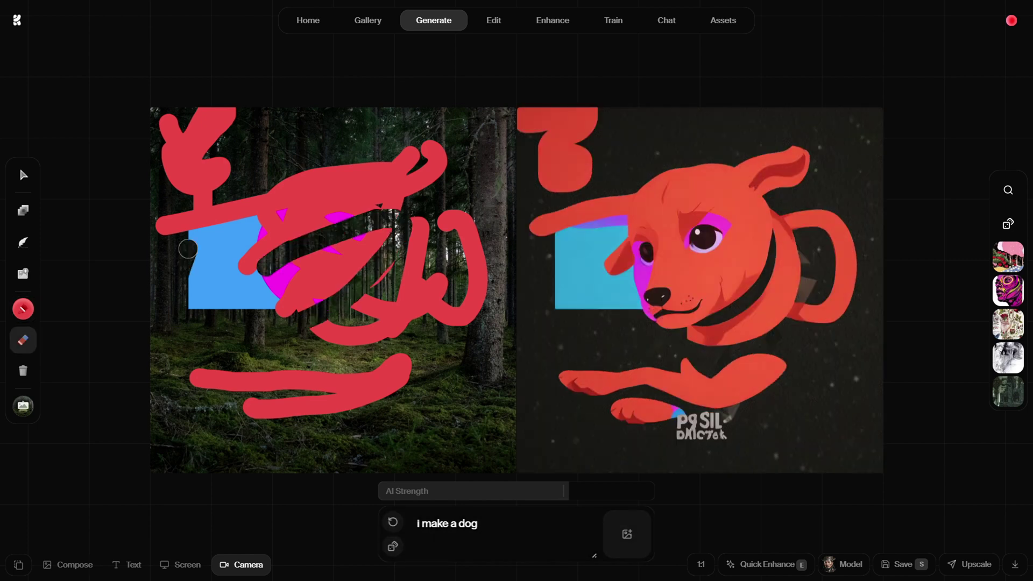
drag(203, 178, 340, 267)
mouse_move(347, 186)
mouse_down()
mouse_move(235, 267)
mouse_move(328, 321)
mouse_move(387, 384)
mouse_up()
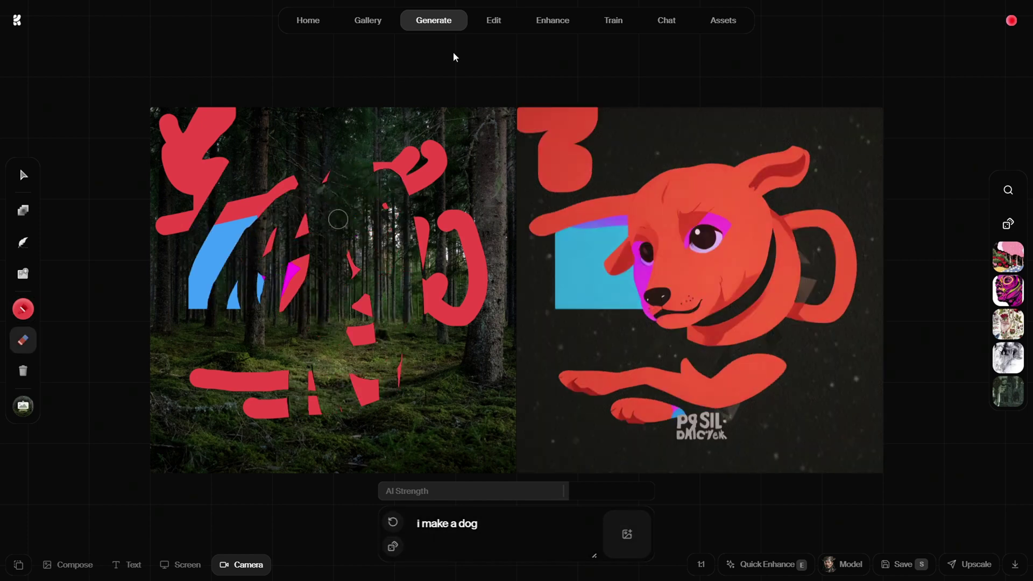
drag(456, 219, 429, 315)
drag(412, 145, 450, 223)
drag(275, 190, 239, 250)
drag(218, 121, 173, 203)
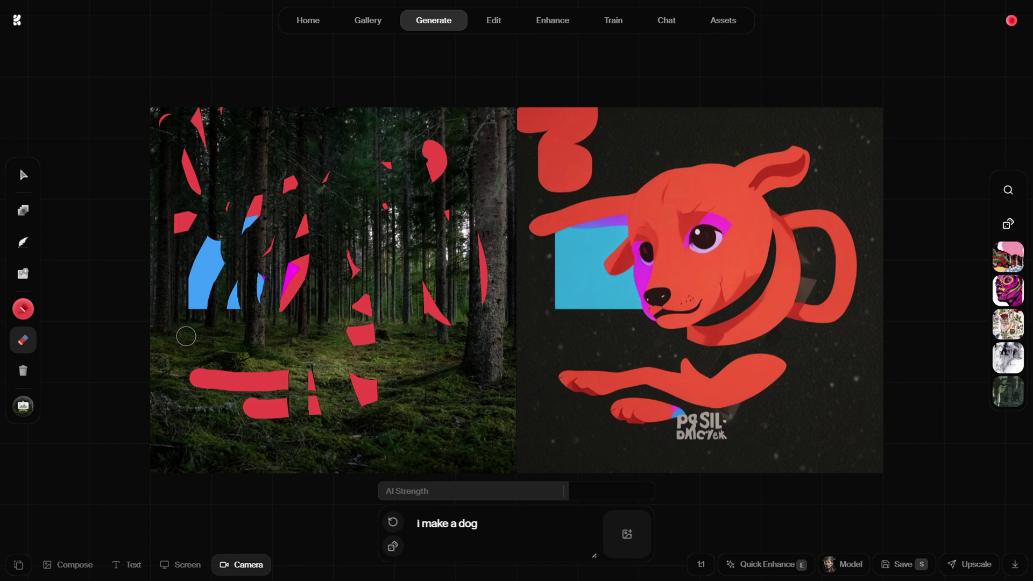
drag(245, 210, 363, 380)
mouse_move(355, 266)
mouse_down()
mouse_move(287, 412)
mouse_move(259, 282)
mouse_up()
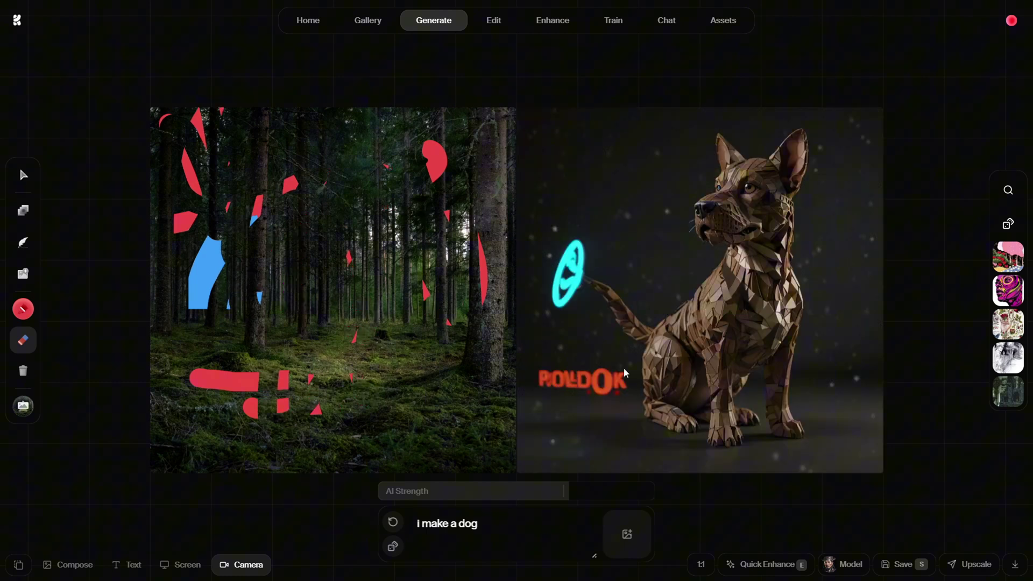
- Paint red S and teardrop strokes, then drag the generated dog image onto the canvas
click(23, 308)
mouse_move(325, 267)
mouse_down()
mouse_move(366, 236)
mouse_move(356, 239)
mouse_up()
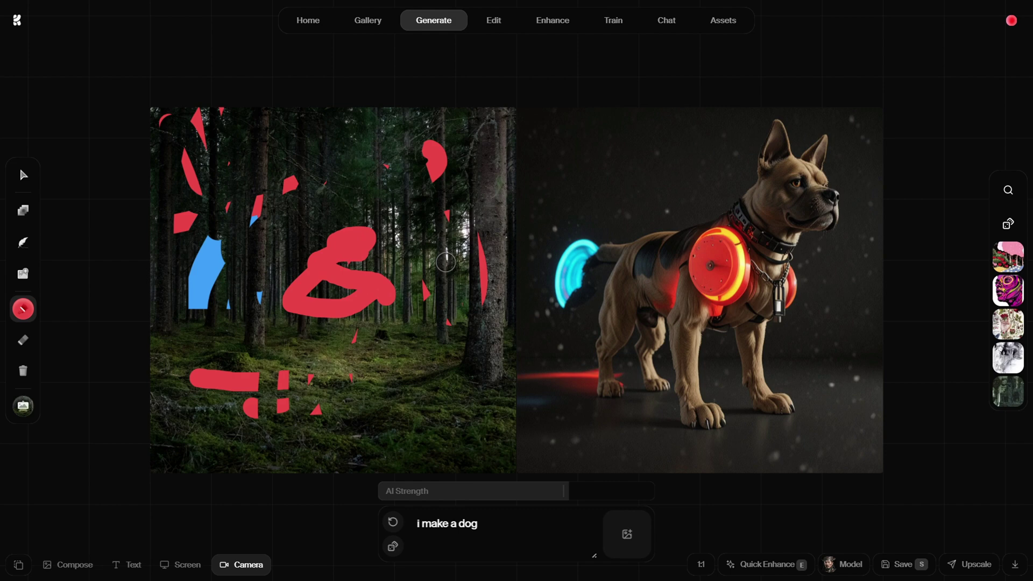
mouse_move(443, 261)
mouse_down()
mouse_move(440, 332)
mouse_move(452, 363)
mouse_move(445, 439)
mouse_up()
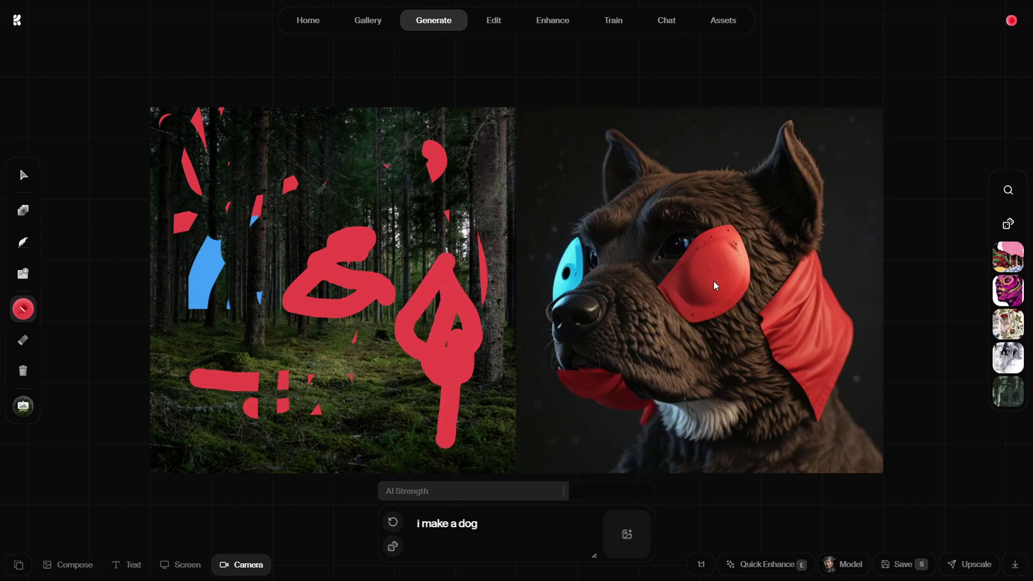
right_click(714, 281)
mouse_move(668, 288)
mouse_down()
mouse_move(333, 279)
mouse_move(311, 299)
mouse_up()
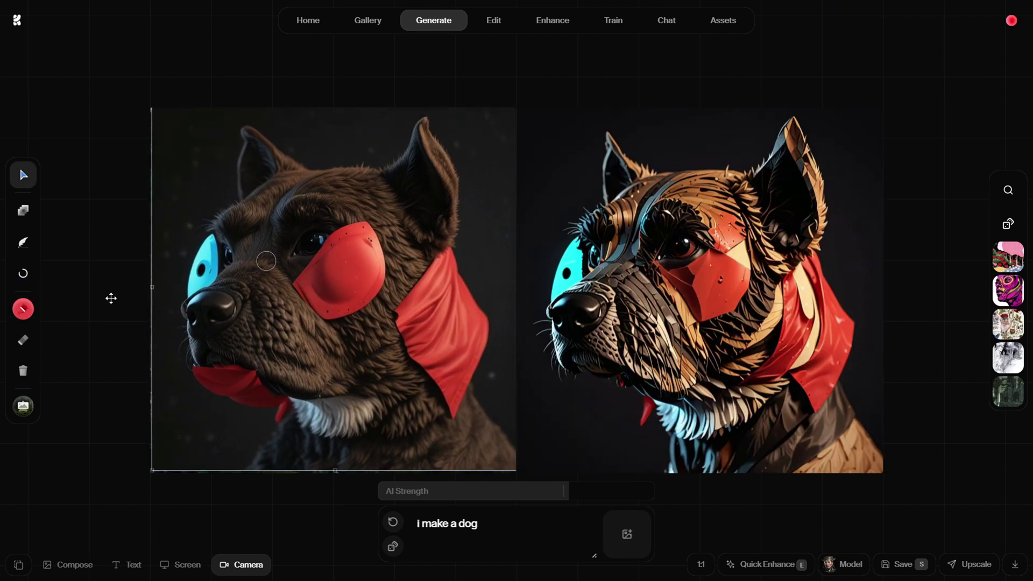
- Place the 'a man walking in road' night street render onto the left canvas
click(22, 309)
text(lking in )
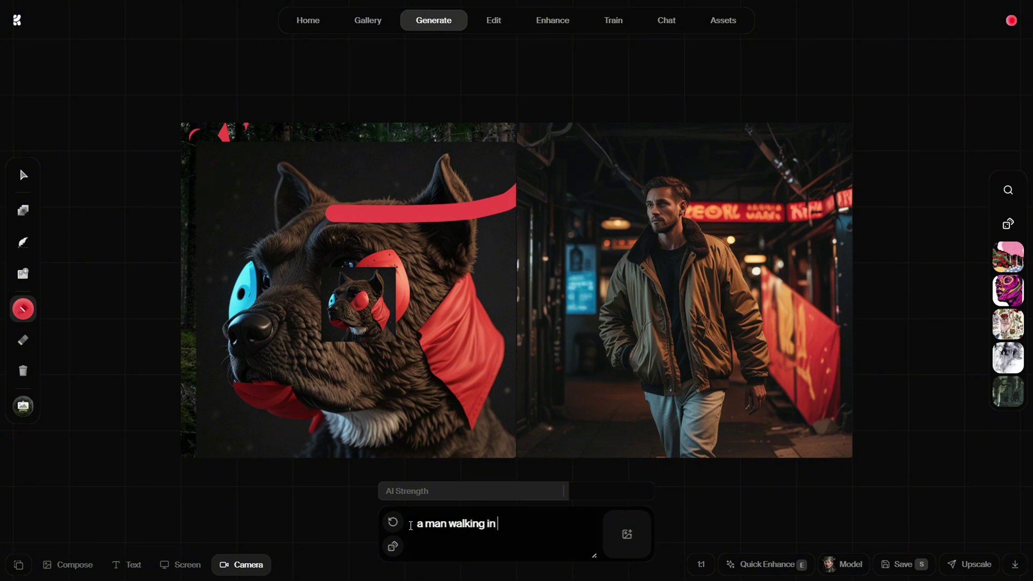
text(road)
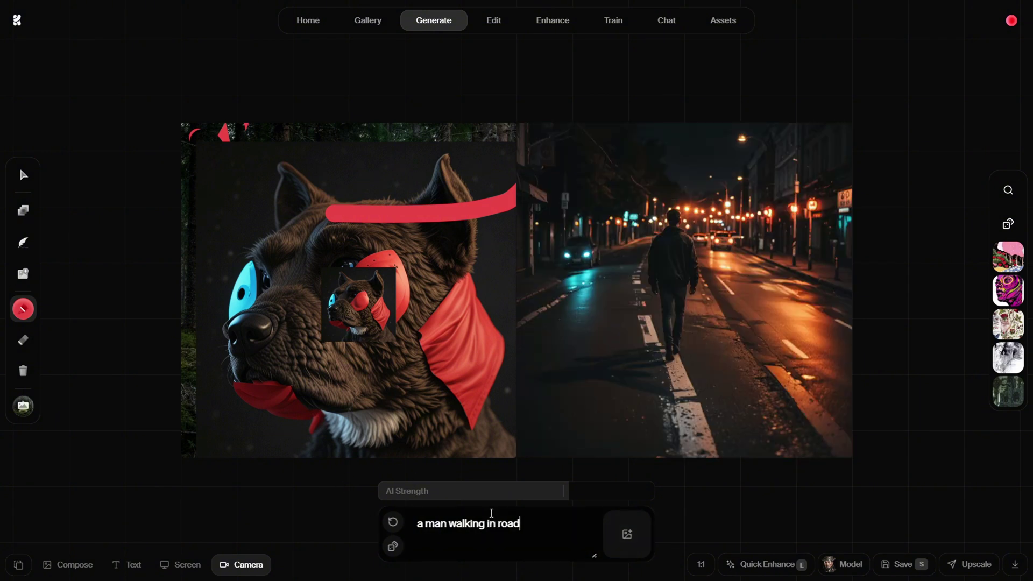
click(392, 546)
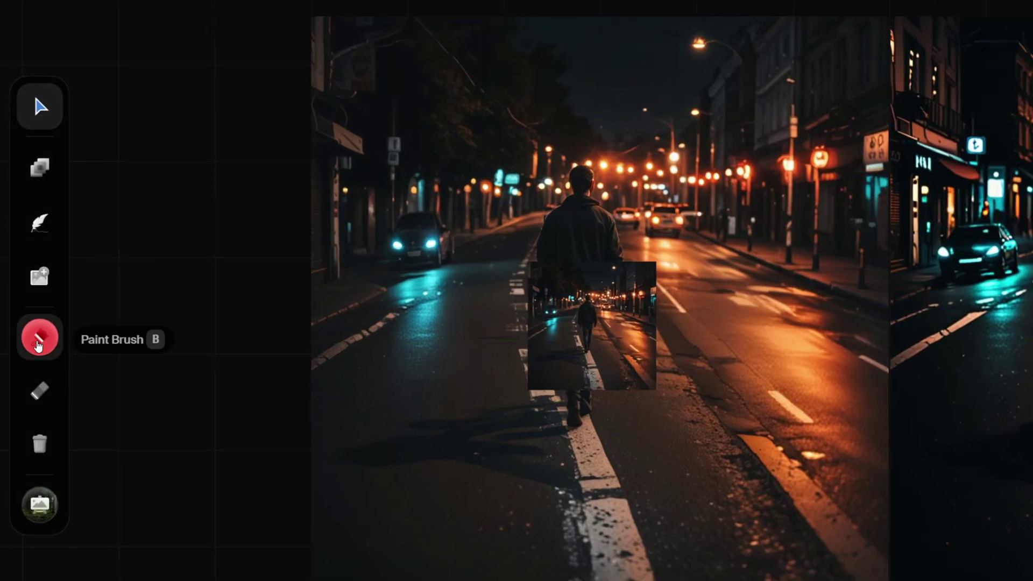
click(23, 308)
- Paint purple strokes over the road, sky and right edge, then roll a random prompt
mouse_move(238, 326)
mouse_down()
mouse_move(239, 361)
mouse_move(311, 399)
mouse_up()
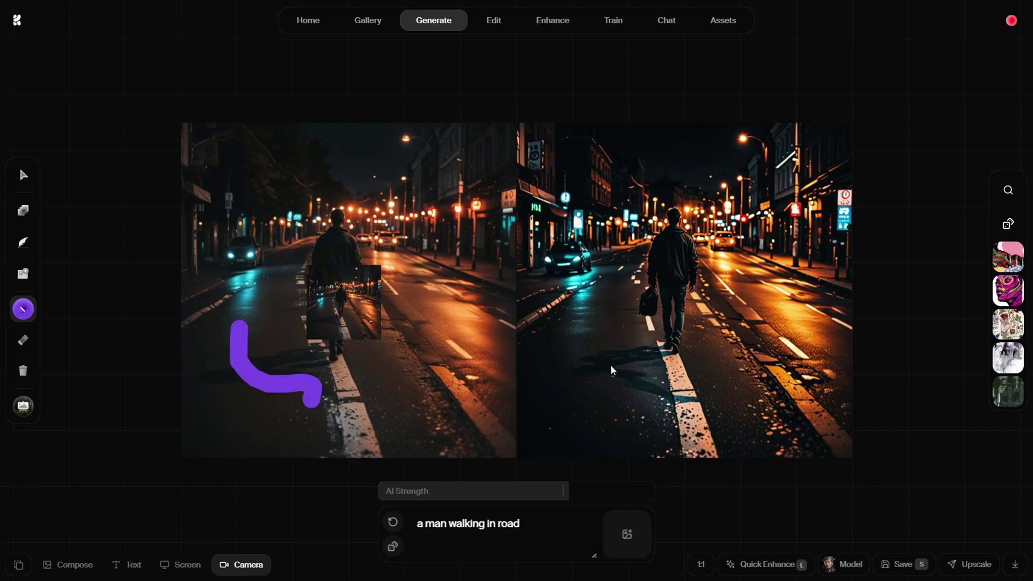
mouse_move(263, 196)
mouse_down()
mouse_move(377, 152)
mouse_move(455, 150)
mouse_move(202, 165)
mouse_move(290, 136)
mouse_move(438, 154)
mouse_up()
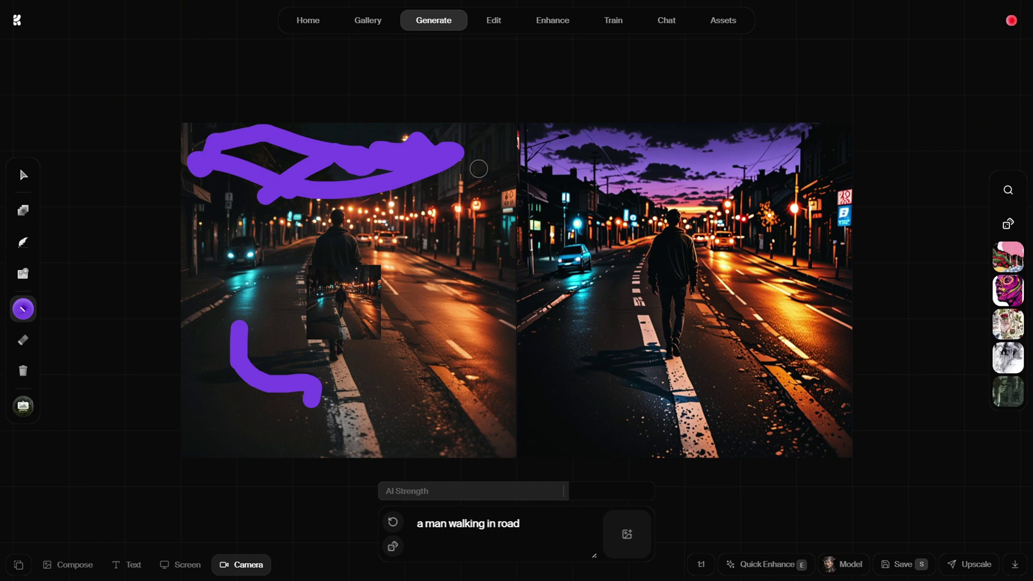
mouse_move(478, 166)
mouse_down()
mouse_move(509, 278)
mouse_move(464, 448)
mouse_move(471, 176)
mouse_up()
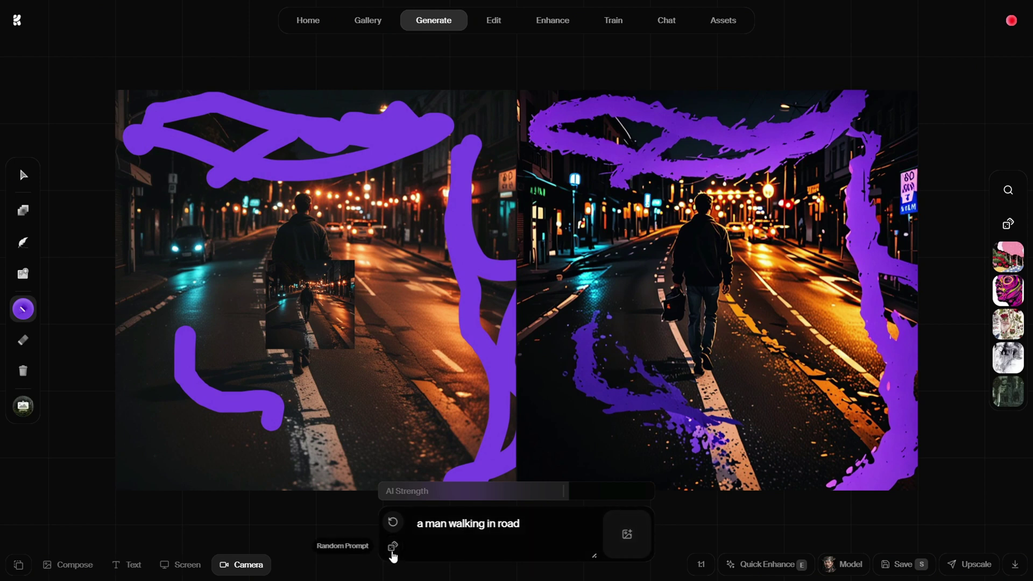
click(393, 546)
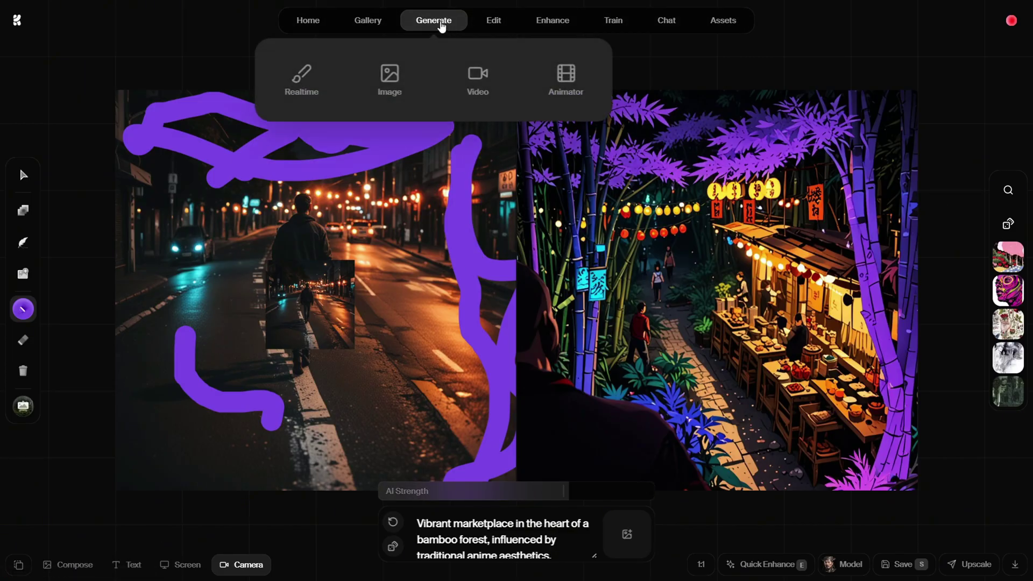
mouse_move(433, 20)
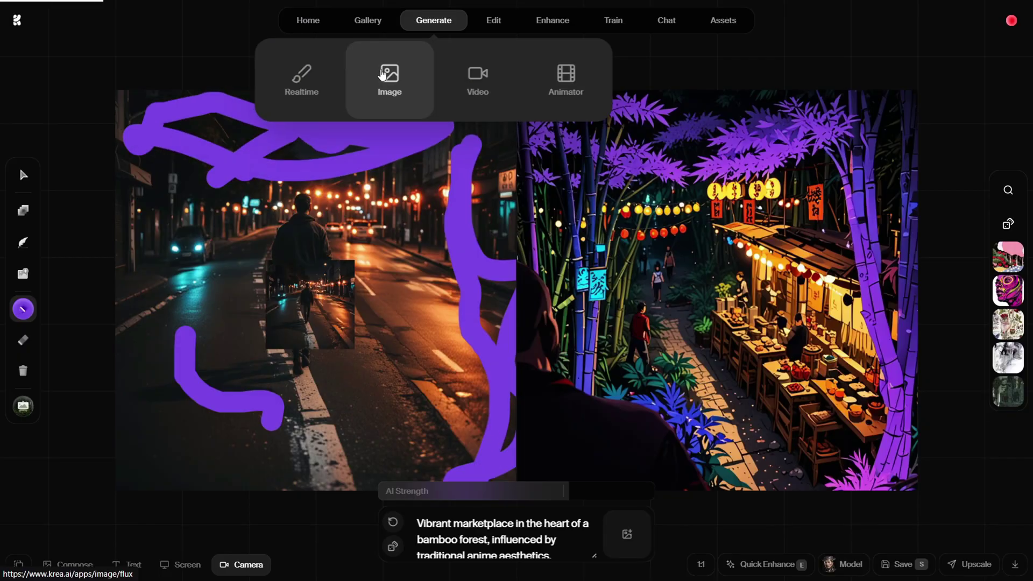
- On the Flux image page, generate four images from a random Tudor-houses-with-toadstool-chimneys prompt
click(383, 75)
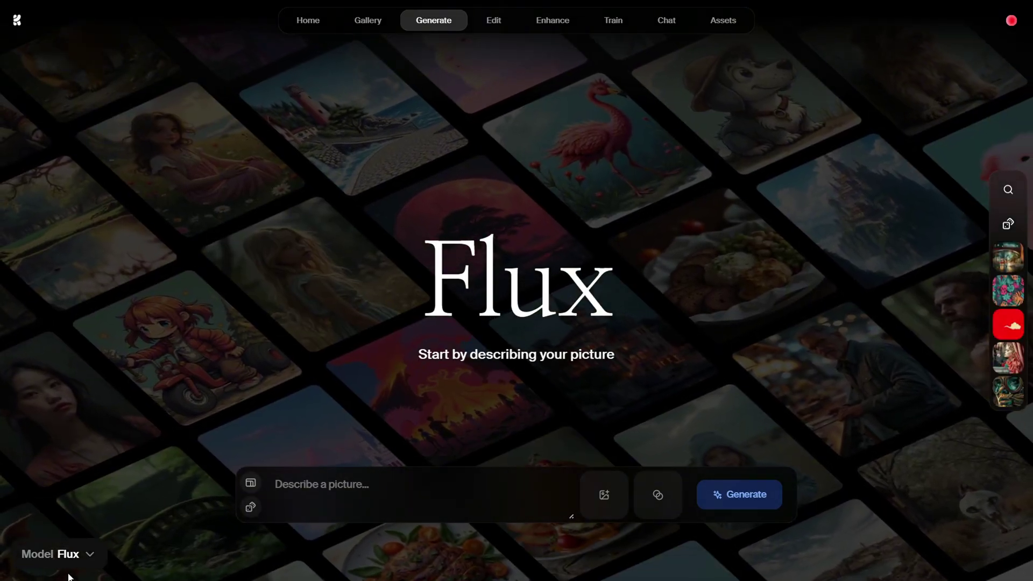
click(79, 554)
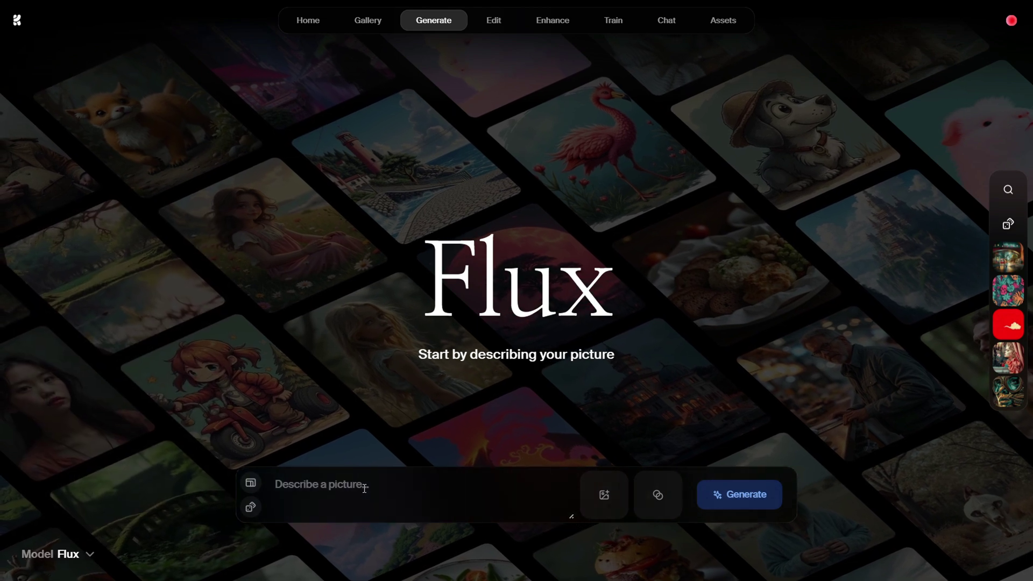
click(365, 488)
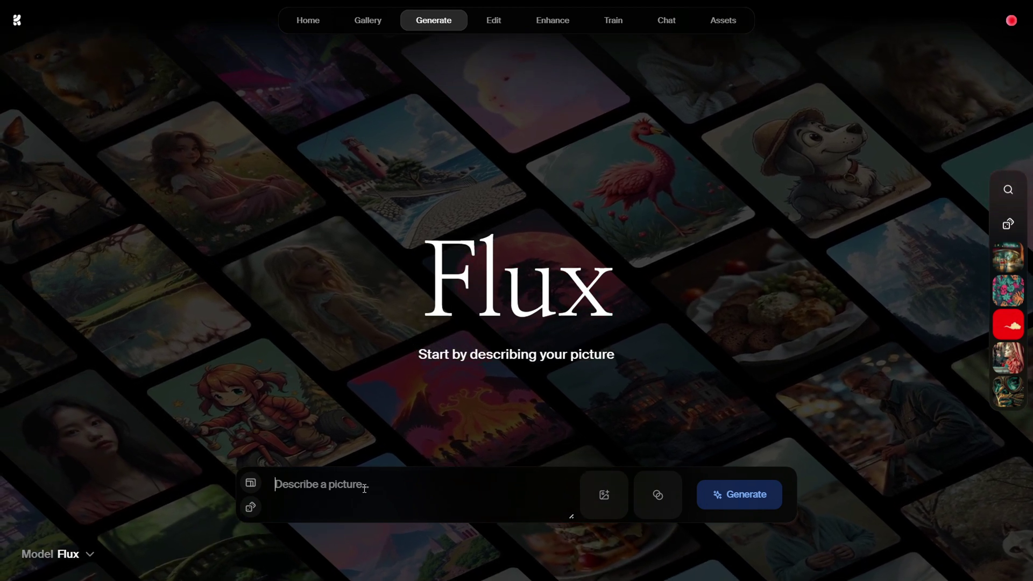
click(250, 507)
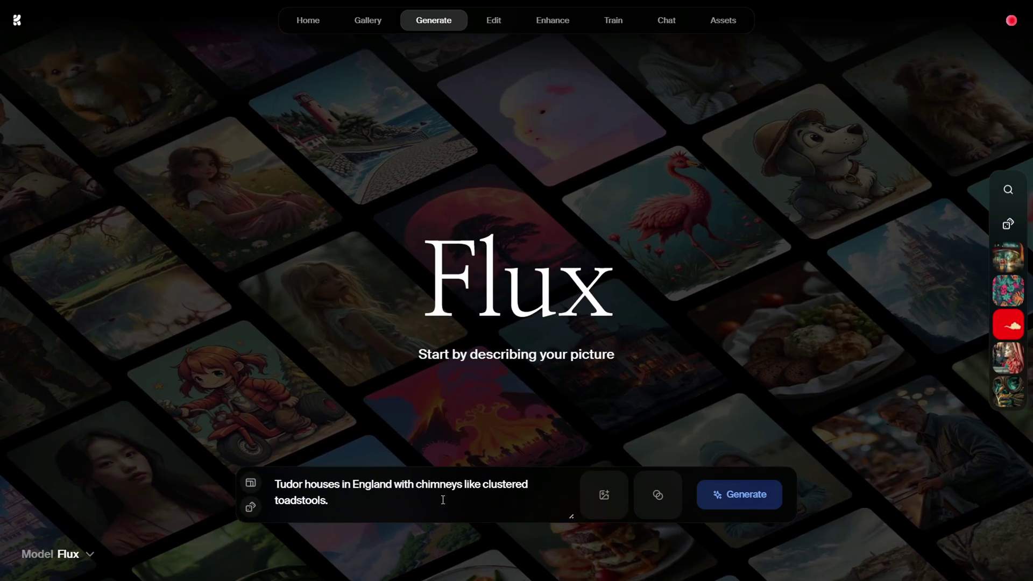
click(763, 505)
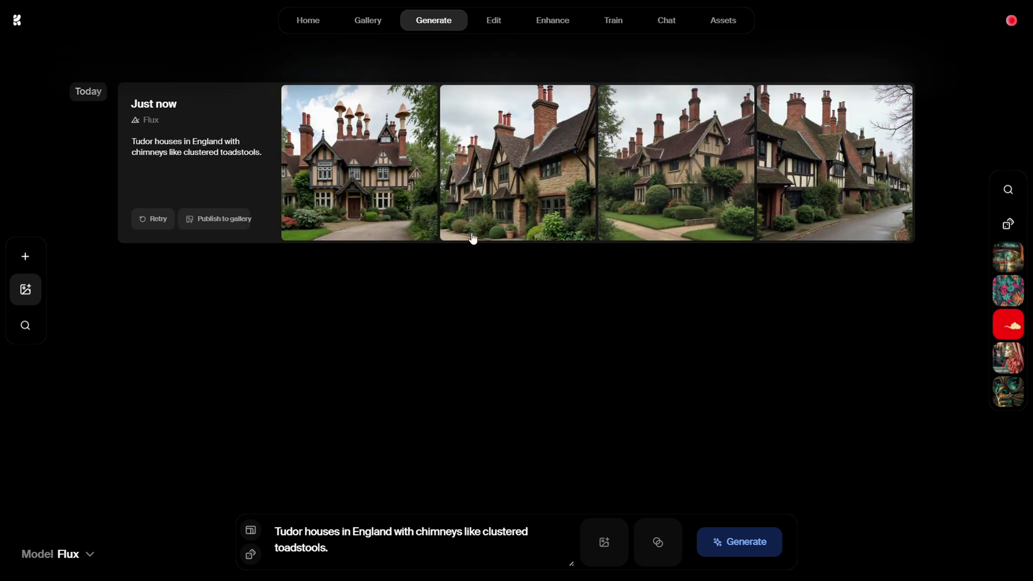
mouse_move(359, 162)
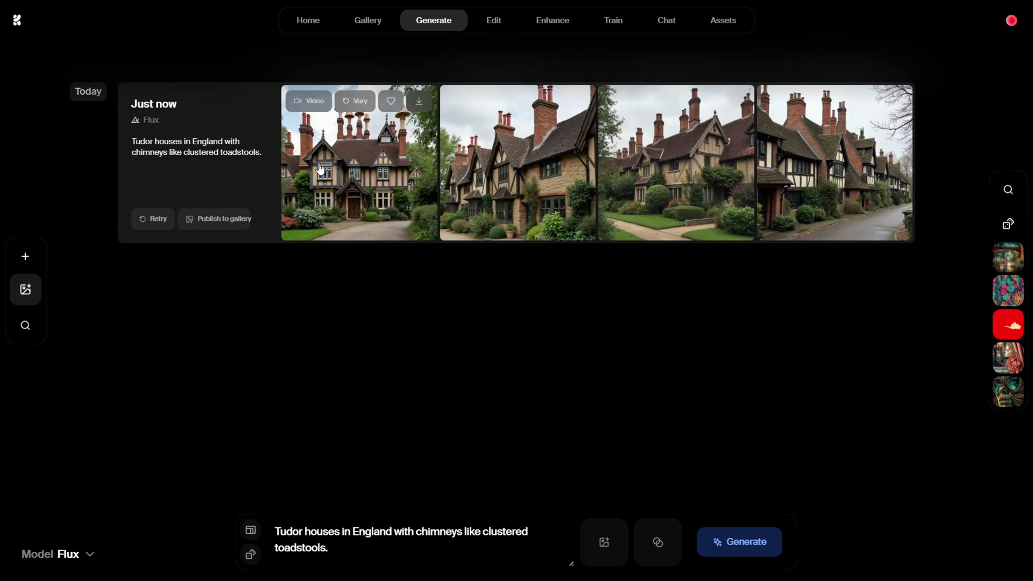
click(361, 144)
click(835, 236)
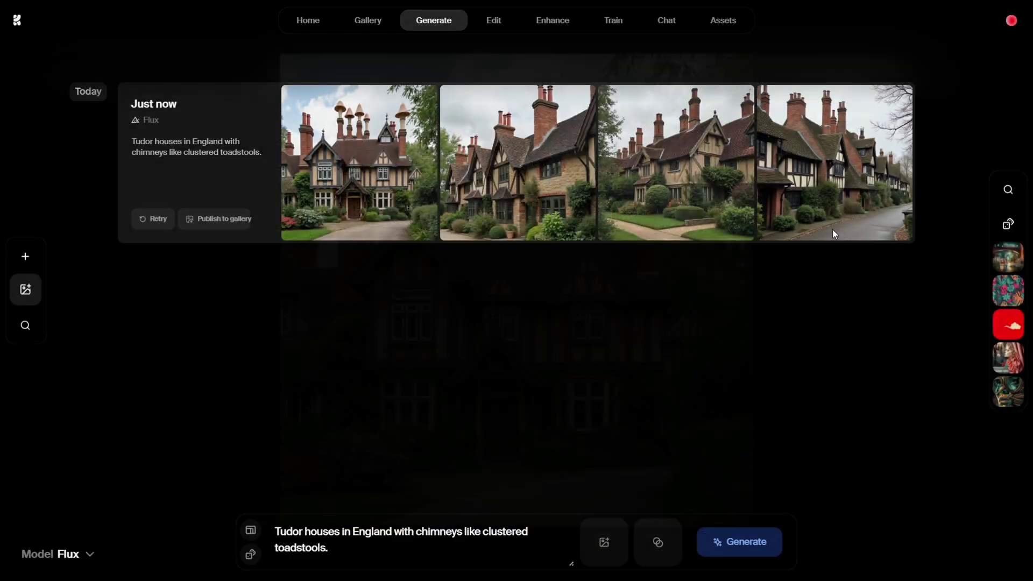
click(557, 186)
key(Right)
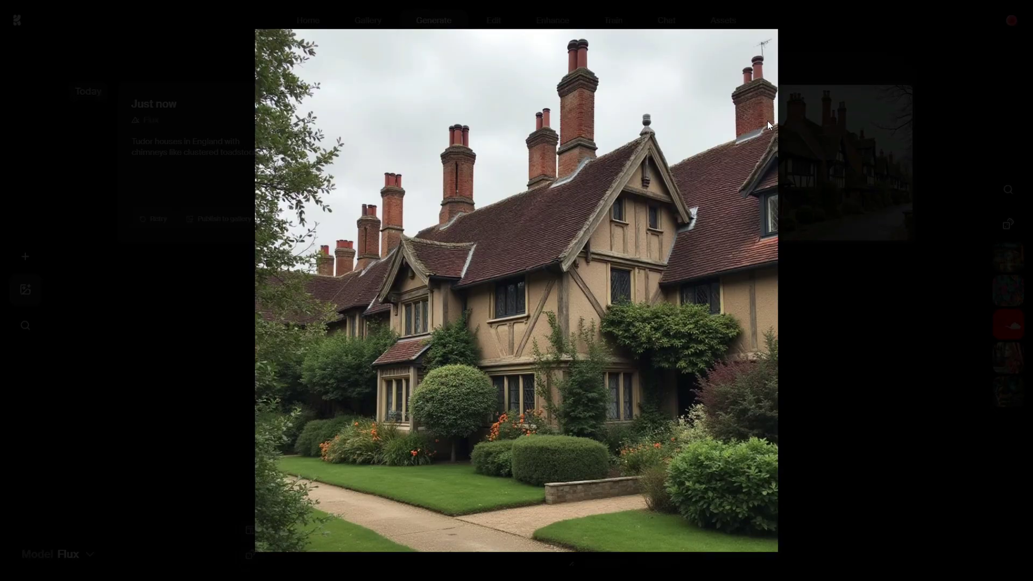
key(Right)
key(Right)
key(Right)
key(Right)
key(Escape)
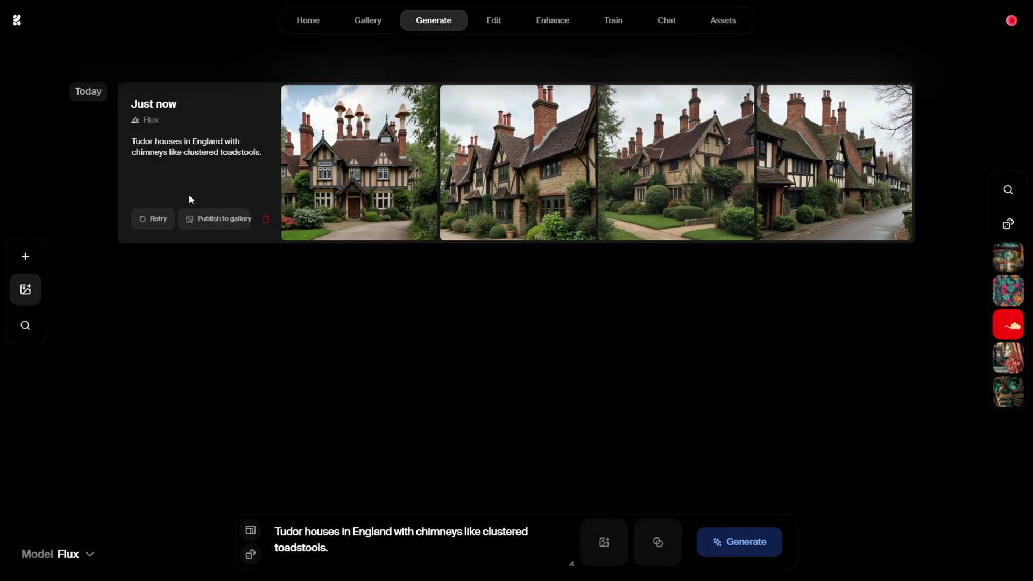
- Cycle random prompts to the Himalayan monastery idea and generate four images
click(253, 557)
click(252, 557)
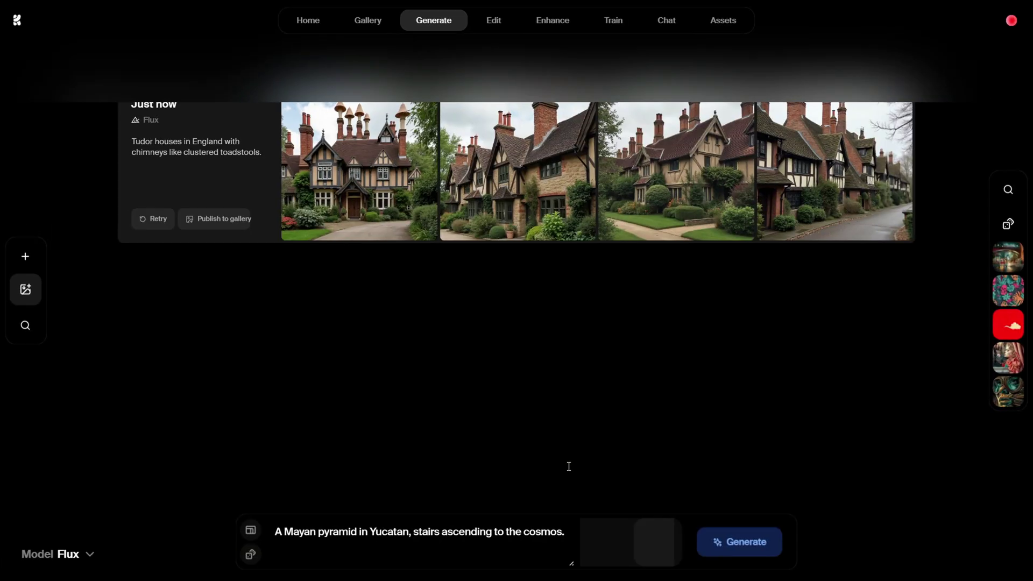
click(252, 555)
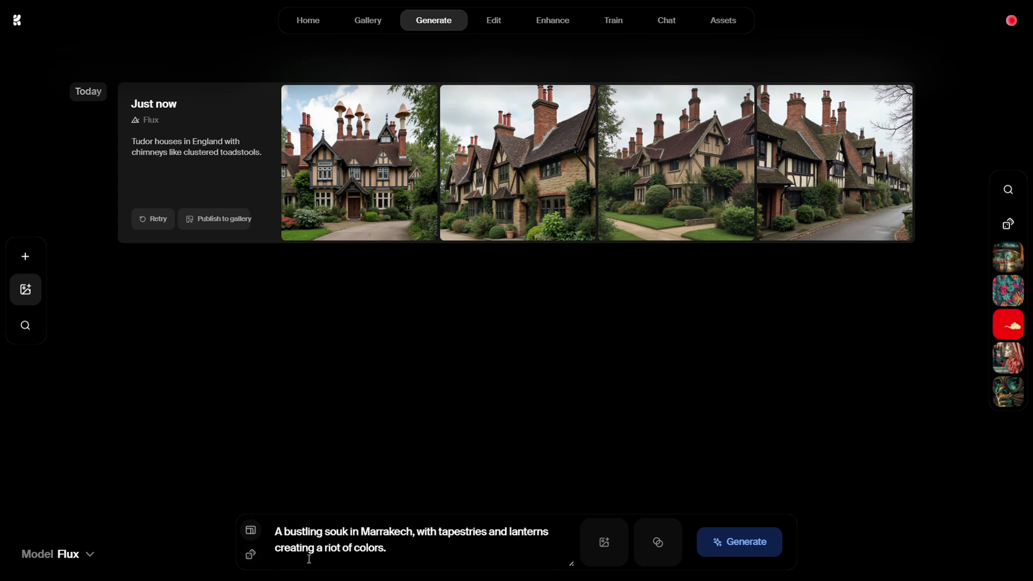
click(251, 555)
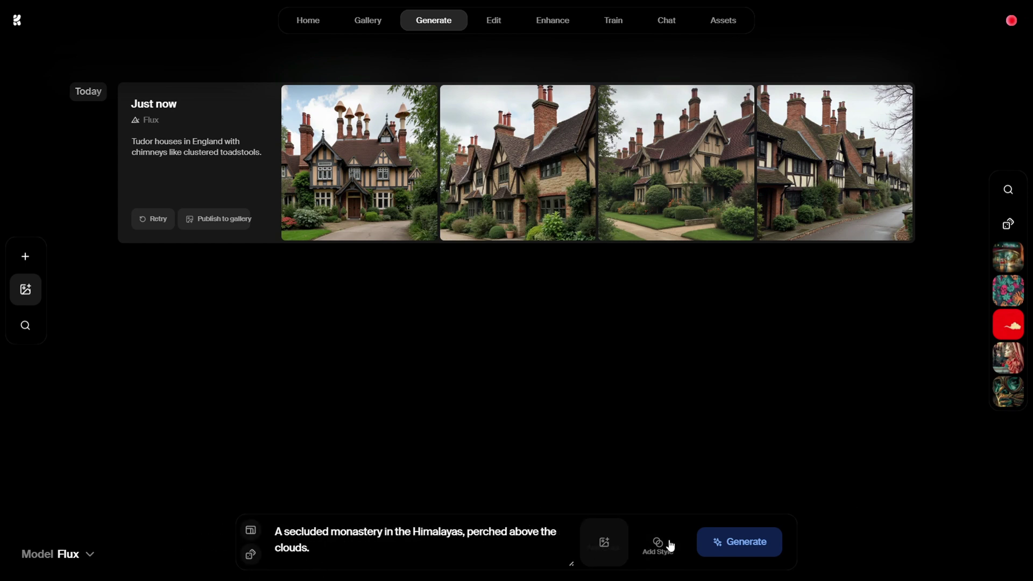
click(735, 543)
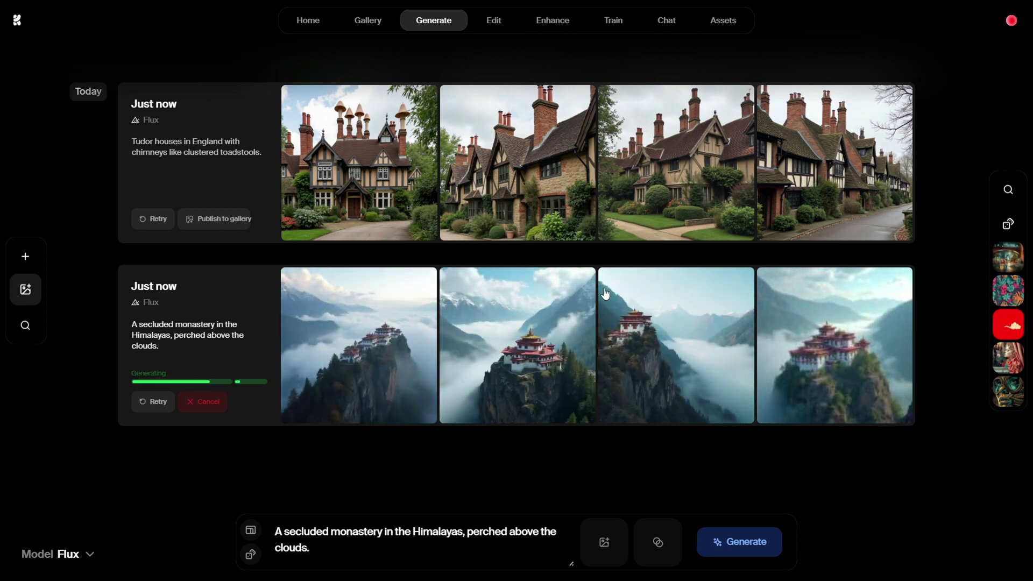
mouse_move(359, 346)
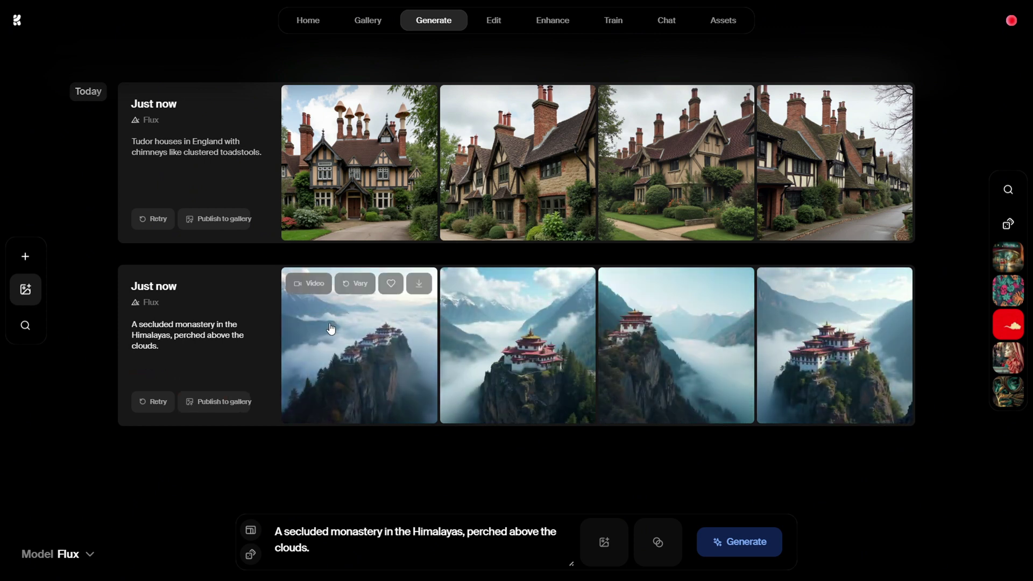
- Enlarge the first monastery image and step through the next two
click(330, 327)
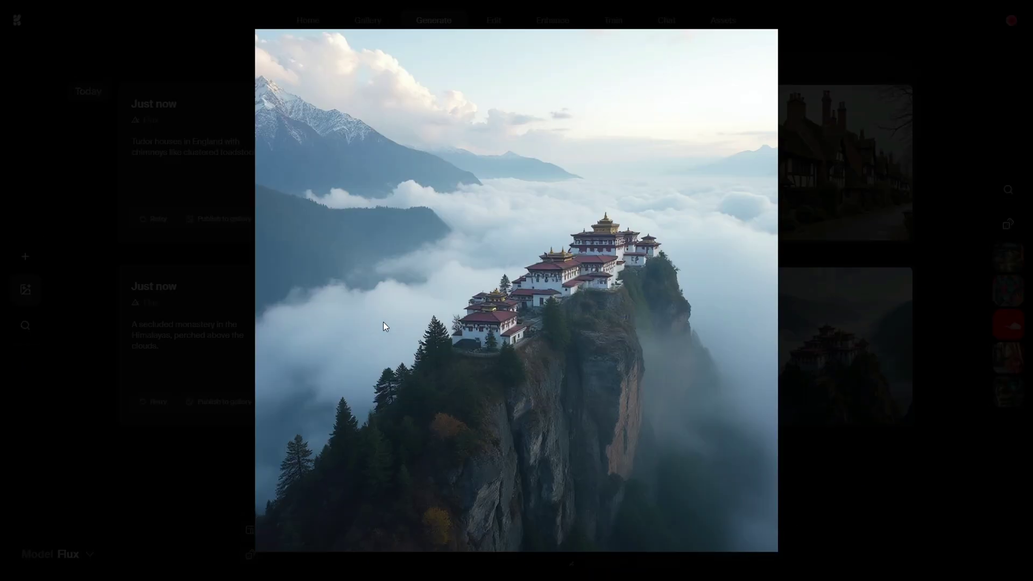
key(Right)
key(Right)
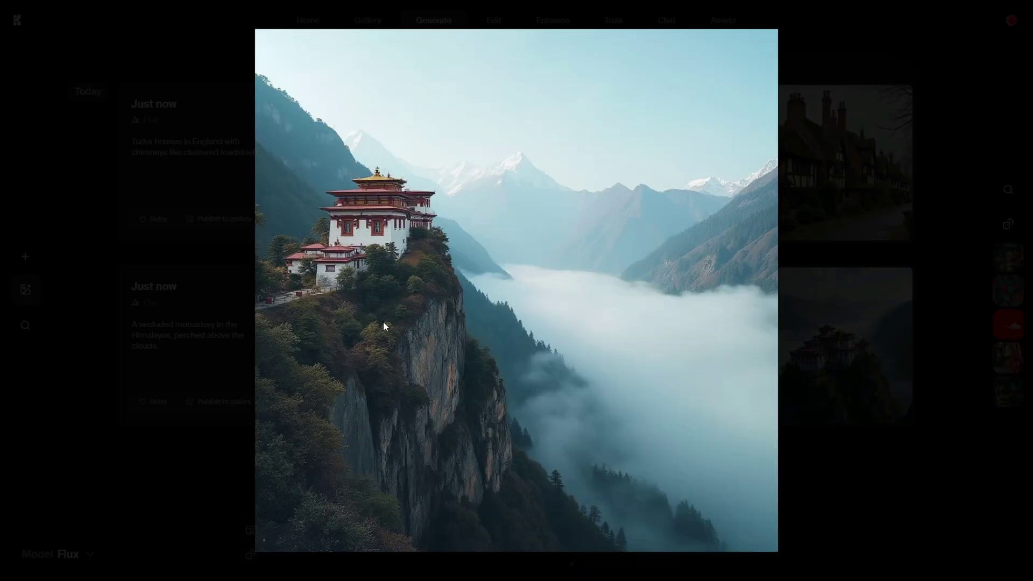
key(Right)
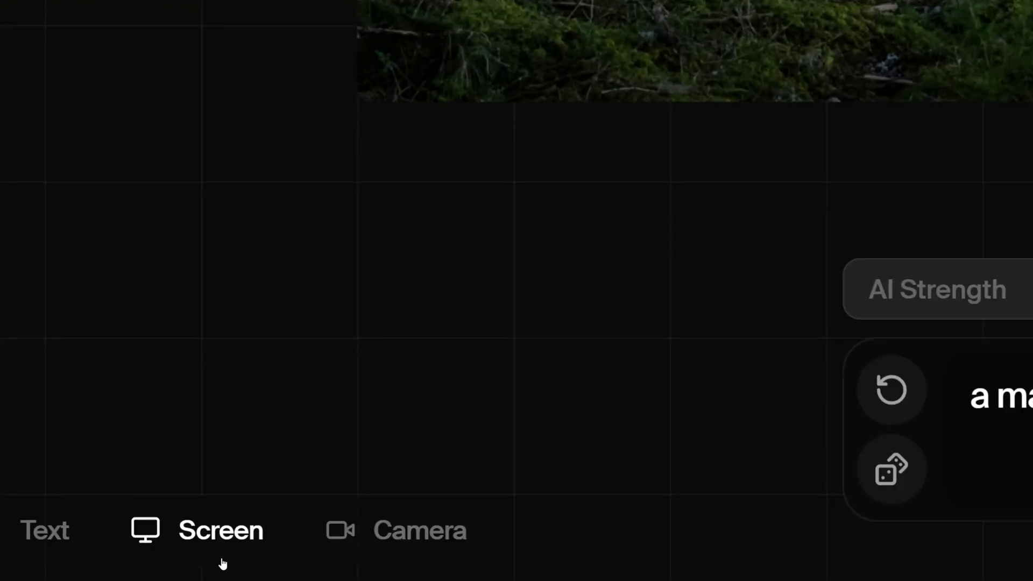
- Share the SculptGL tab as Realtime screen input and frame the capture box on the sphere
click(223, 563)
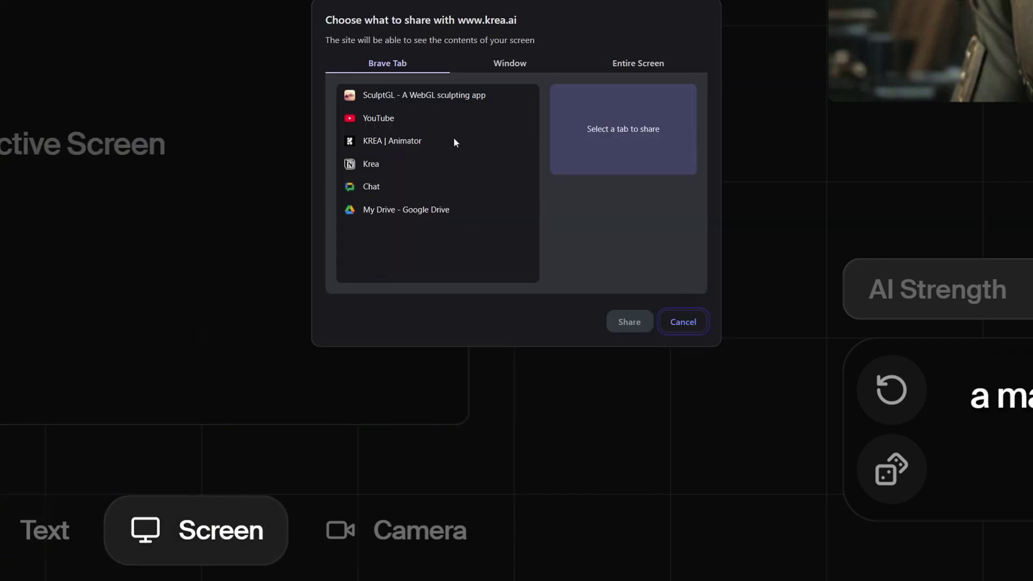
click(453, 98)
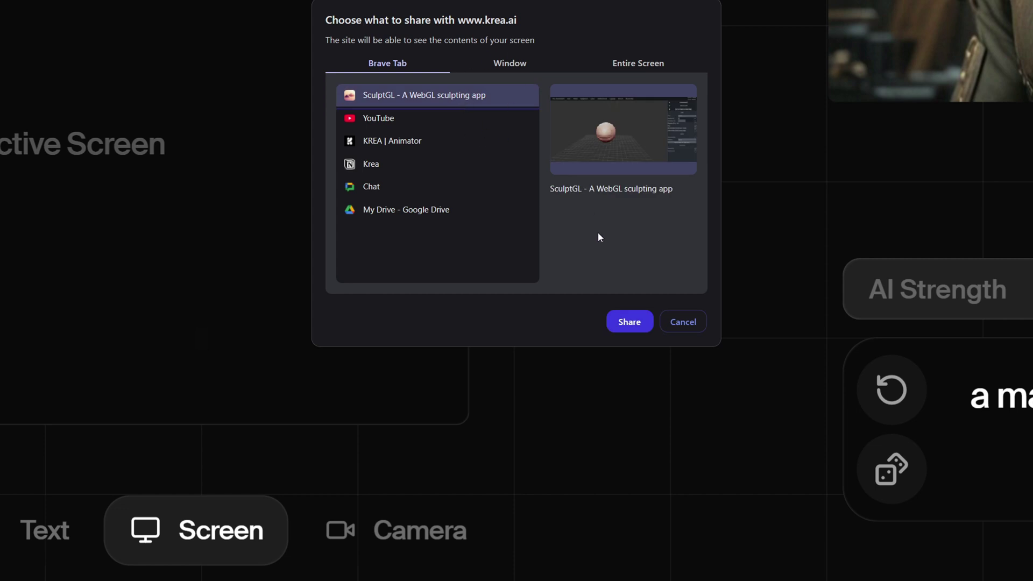
click(626, 322)
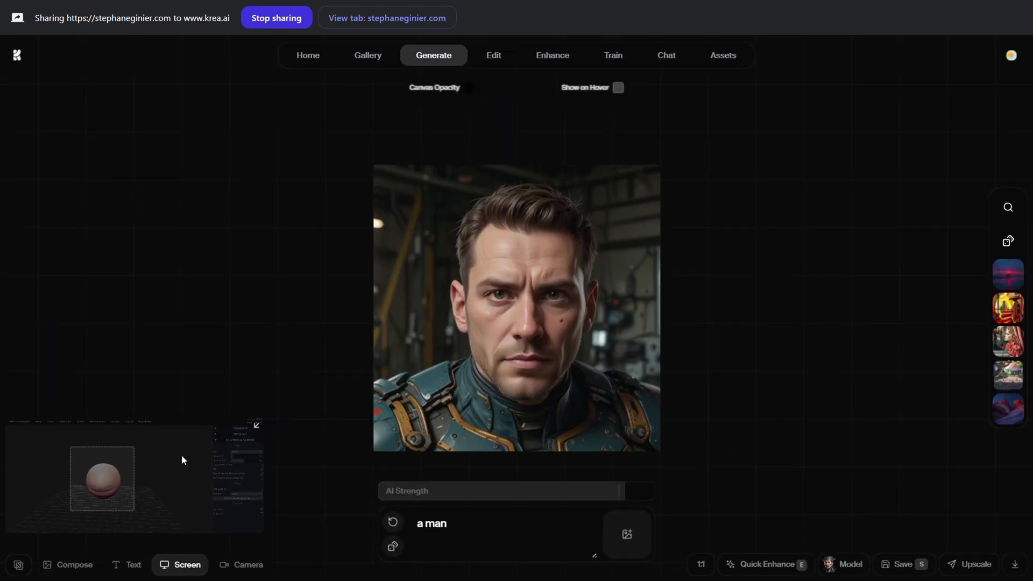
mouse_move(90, 480)
mouse_down()
mouse_move(98, 486)
mouse_move(81, 483)
mouse_move(94, 474)
mouse_up()
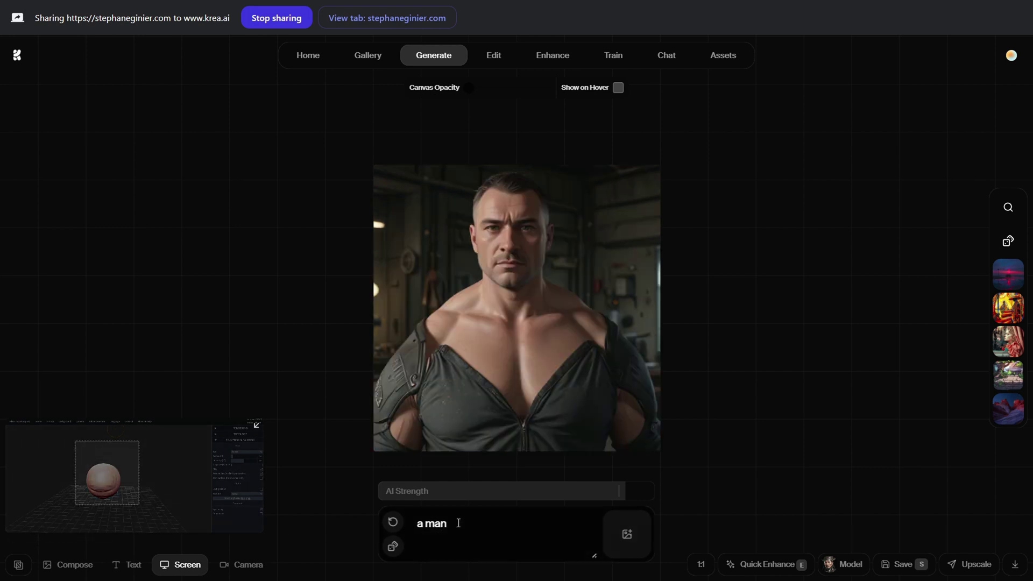
text( with mask)
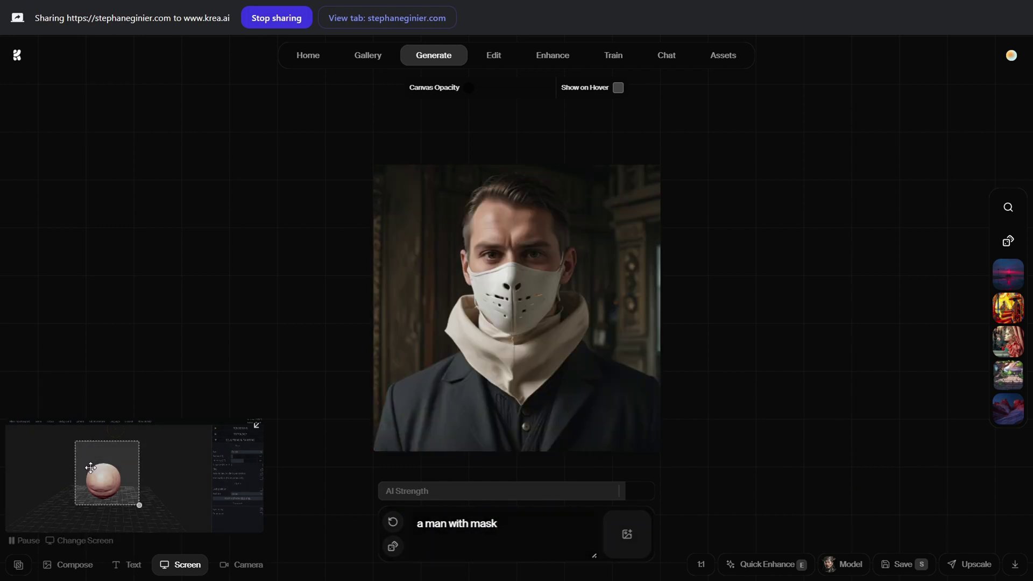
- Reposition the capture box over the sculpt and select the whole prompt for replacement
drag(90, 468, 82, 473)
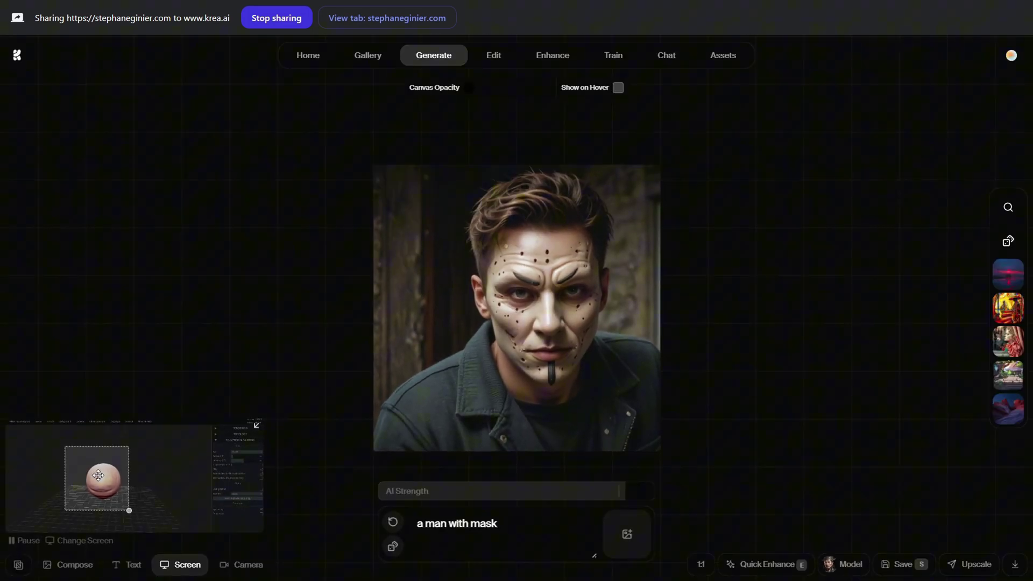
drag(98, 476, 96, 478)
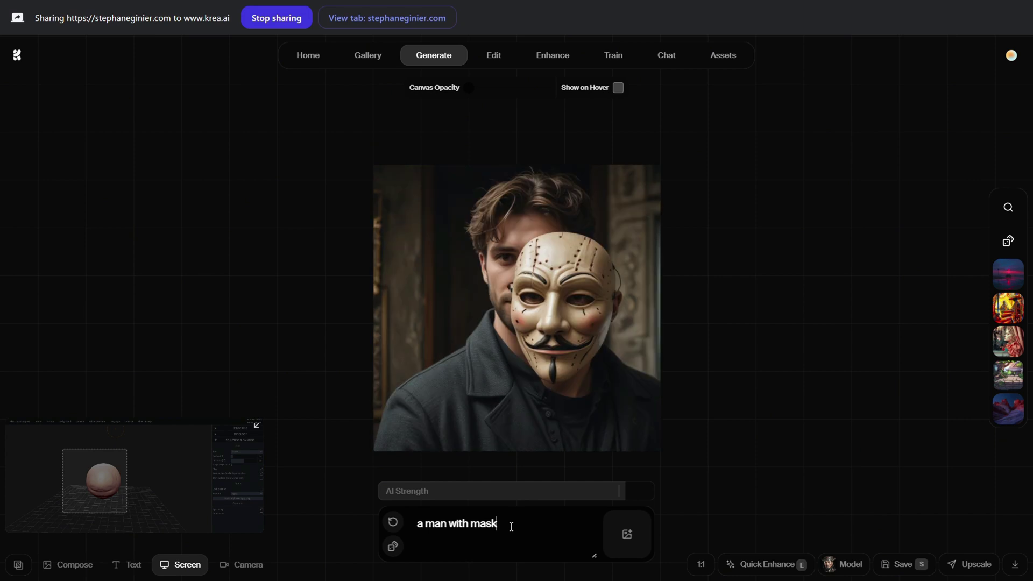
drag(510, 526, 385, 530)
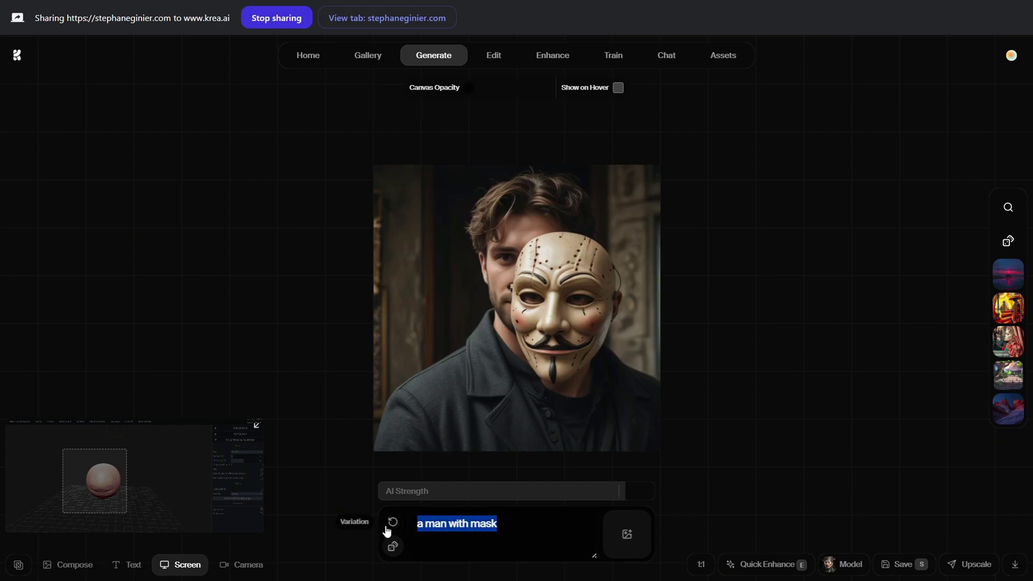
text(a tank)
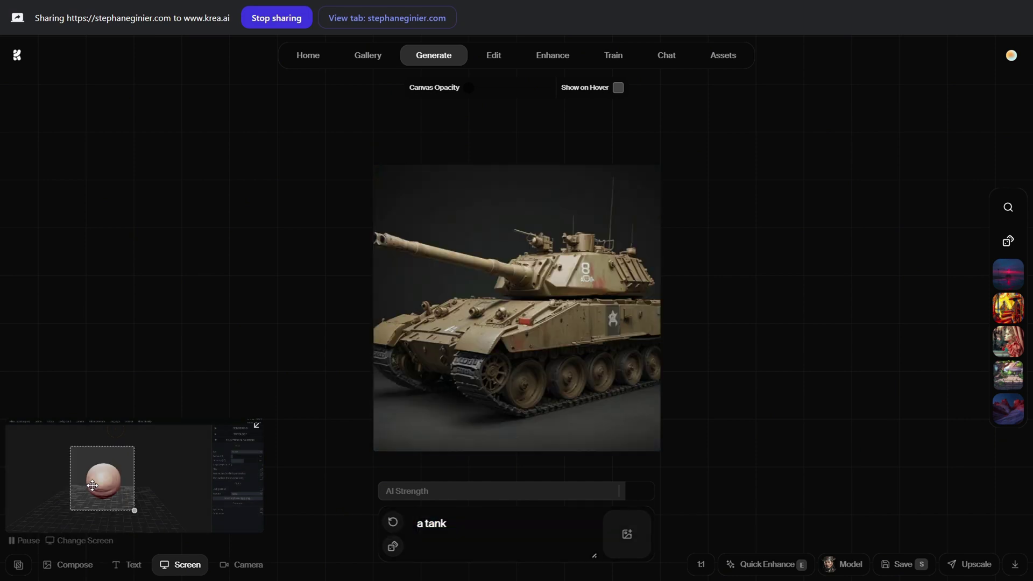
mouse_move(84, 488)
mouse_down()
mouse_move(108, 483)
mouse_move(94, 478)
mouse_move(93, 497)
mouse_up()
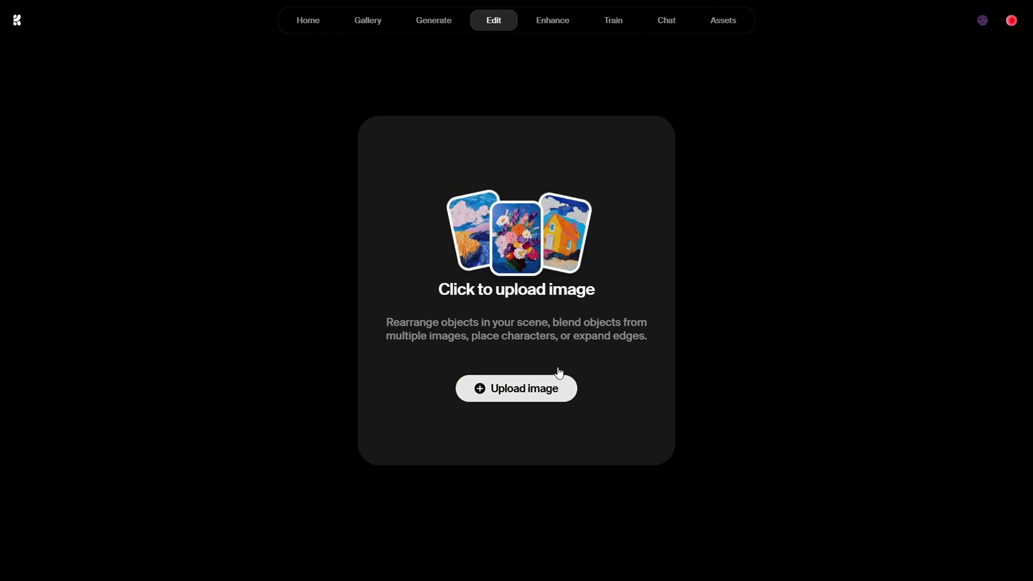
- Upload the monastery image into the Edit page
click(538, 388)
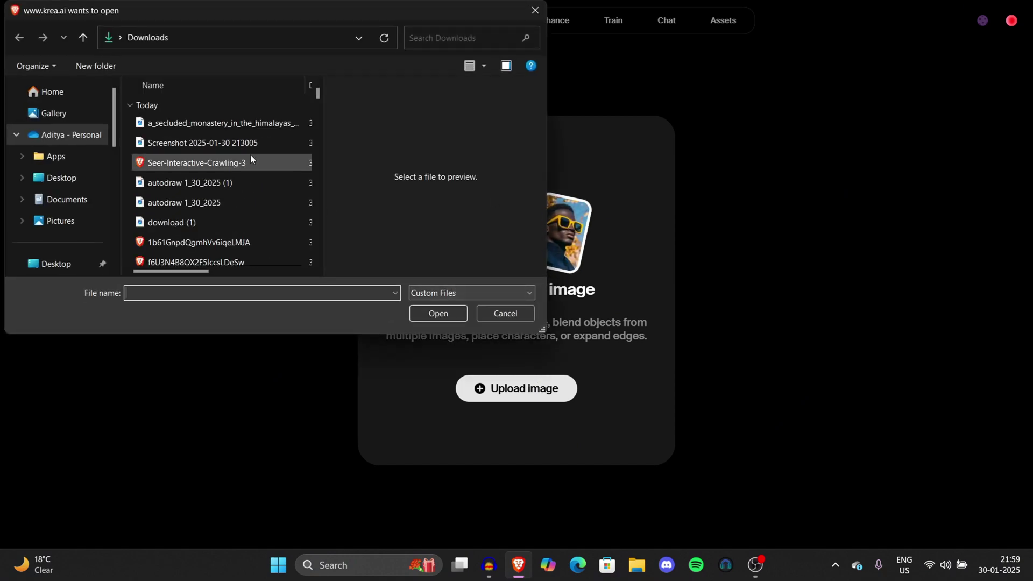
click(210, 126)
double_click(209, 126)
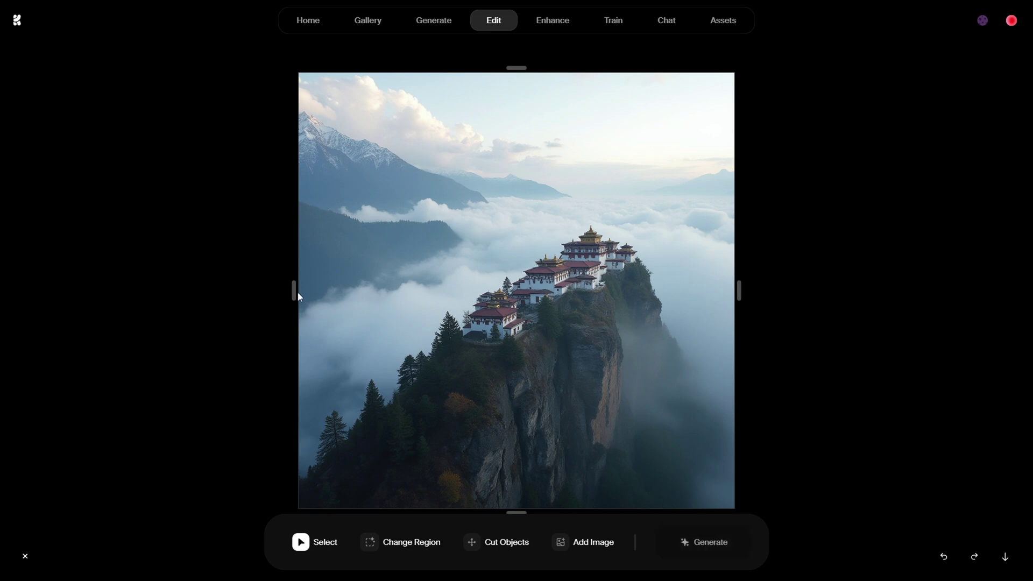
- Mark a Change Region rectangle over the trees below the monastery
mouse_move(298, 293)
mouse_down()
mouse_move(327, 293)
mouse_move(272, 288)
mouse_up()
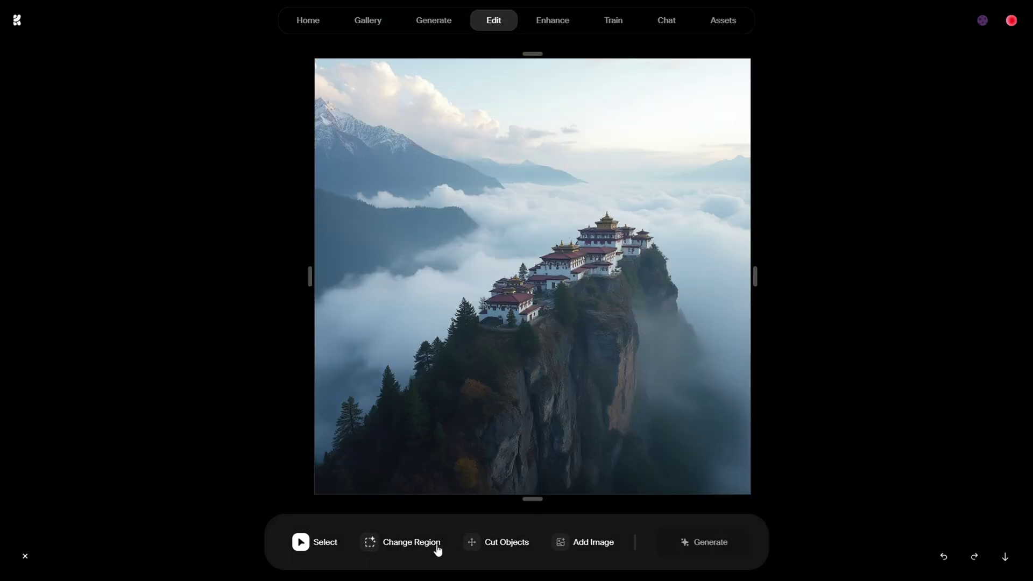
scroll(528, 541, up, 3)
scroll(530, 541, up, 5)
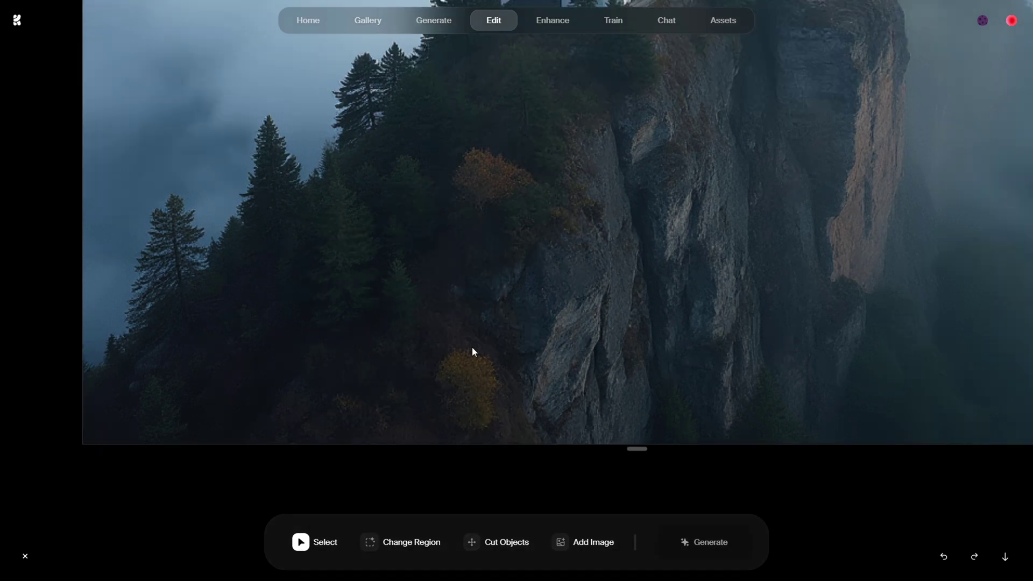
scroll(472, 346, down, 8)
scroll(661, 94, up, 2)
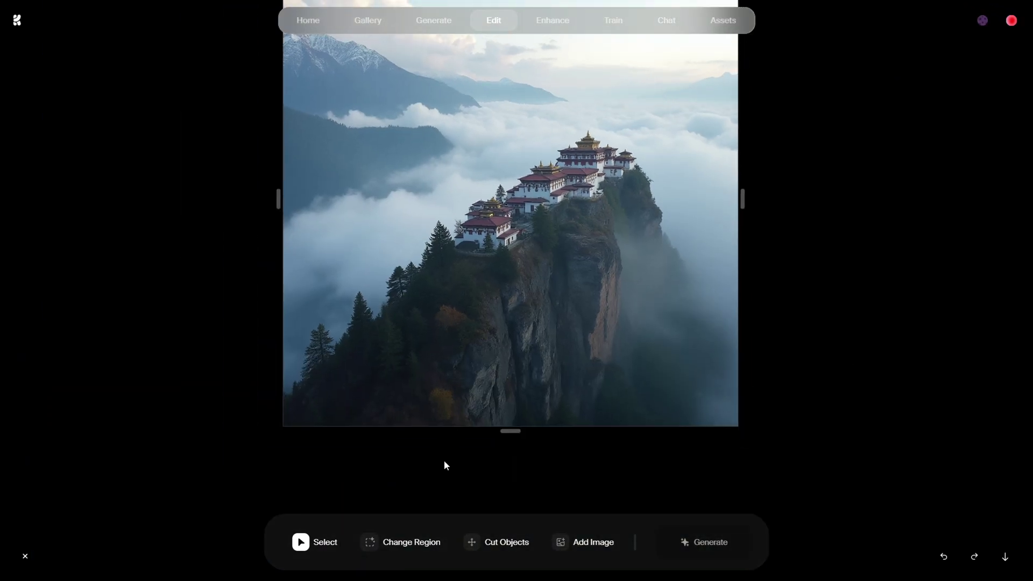
drag(404, 335, 383, 387)
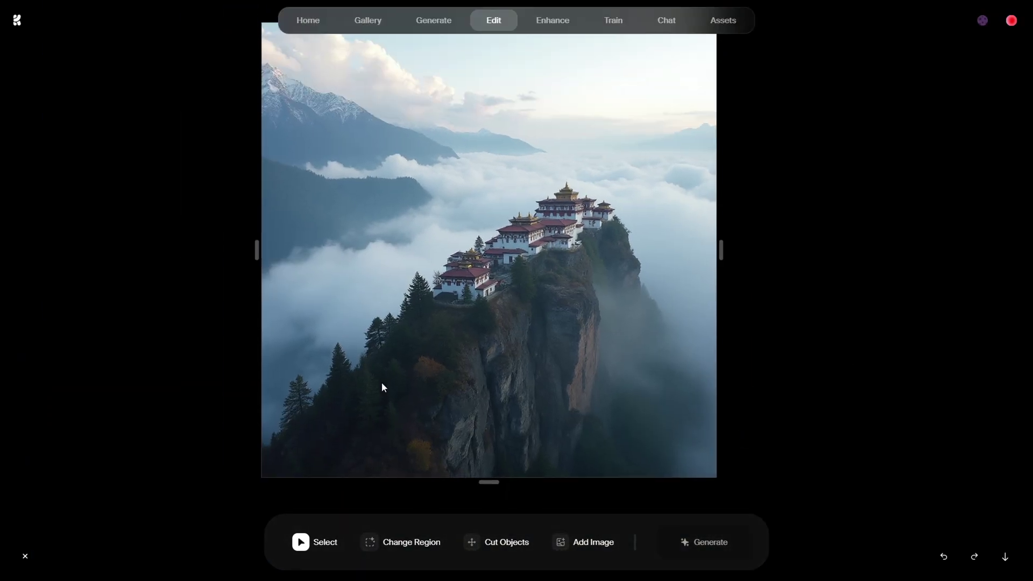
click(400, 546)
drag(326, 275, 510, 410)
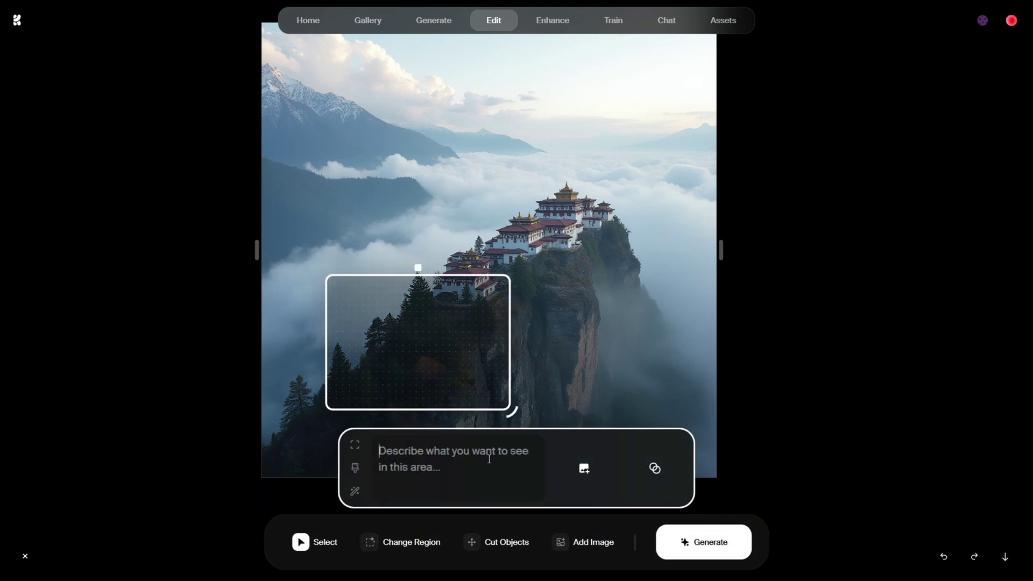
text(op)
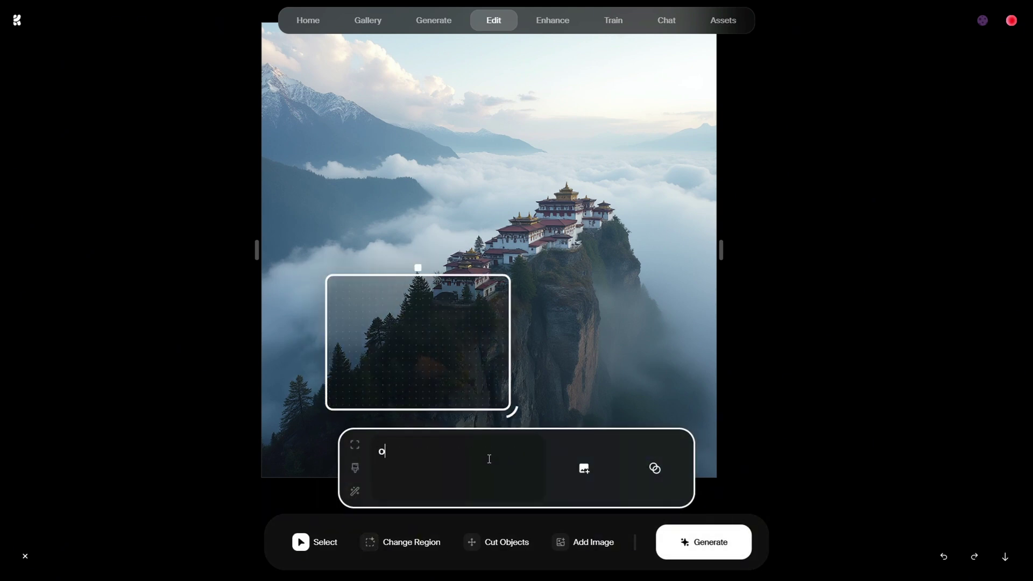
- Fix the mistyped region prompt and dismiss the trained-subjects panel
key(BackSpace)
text(make)
click(655, 468)
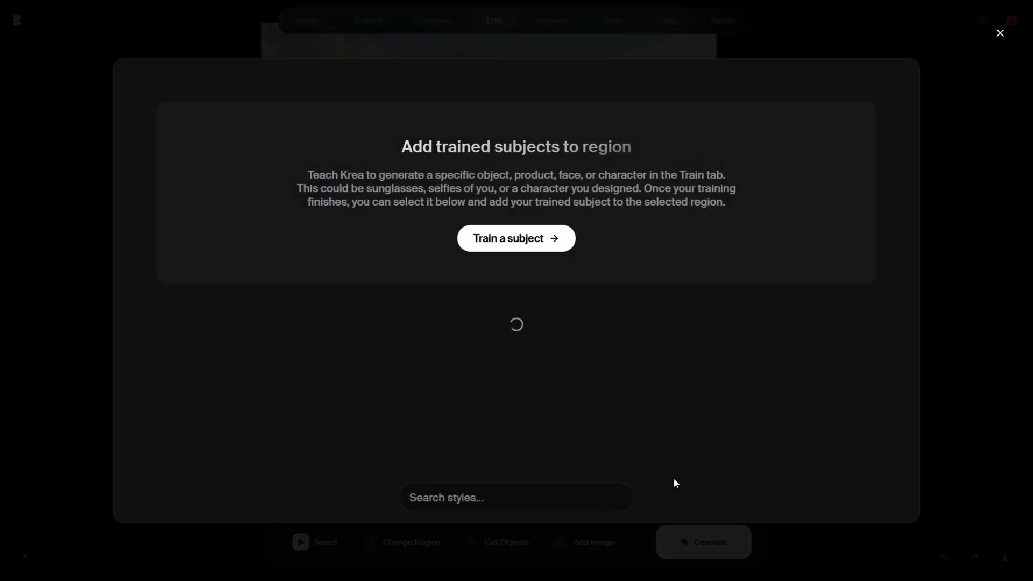
click(981, 31)
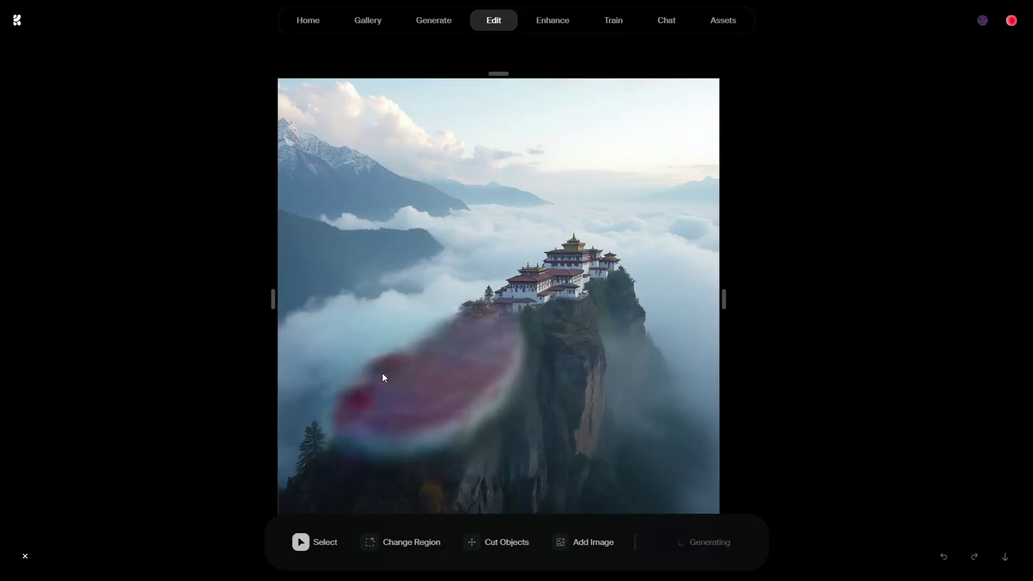
scroll(398, 401, up, 5)
scroll(398, 401, down, 5)
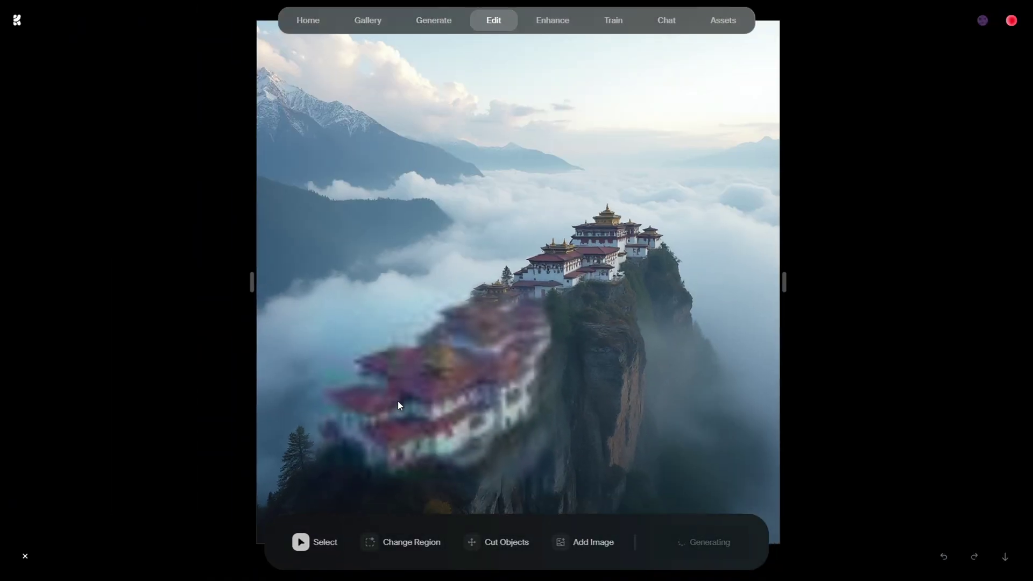
scroll(394, 442, up, 4)
scroll(395, 442, up, 1)
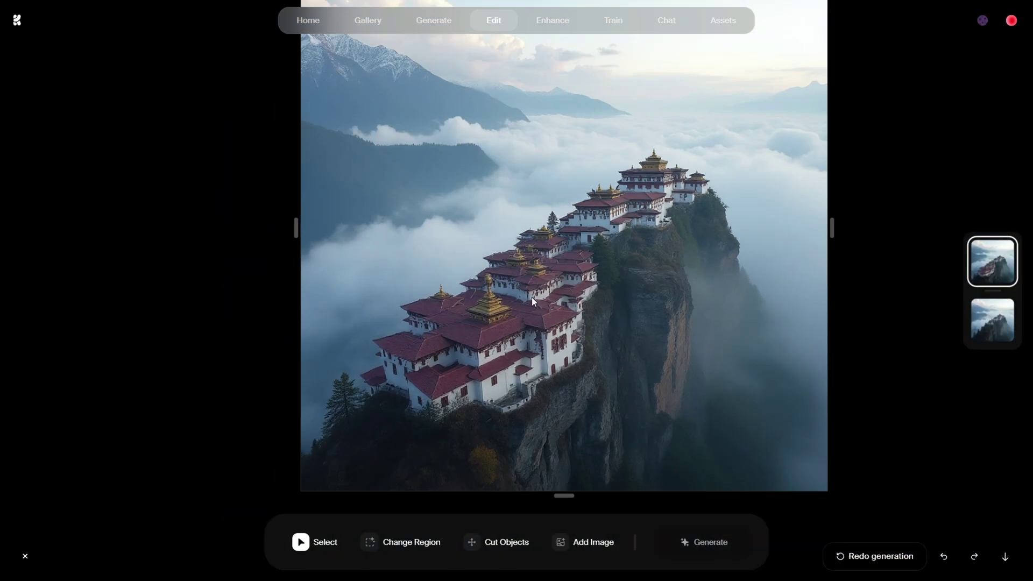
scroll(530, 294, up, 2)
scroll(531, 294, up, 1)
scroll(530, 294, up, 1)
scroll(530, 294, up, 2)
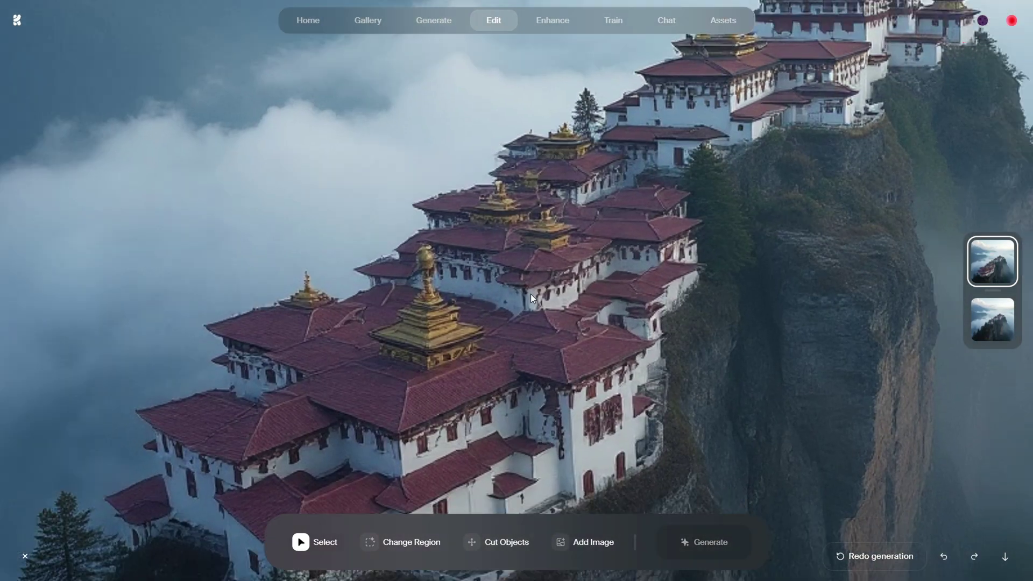
scroll(530, 294, down, 5)
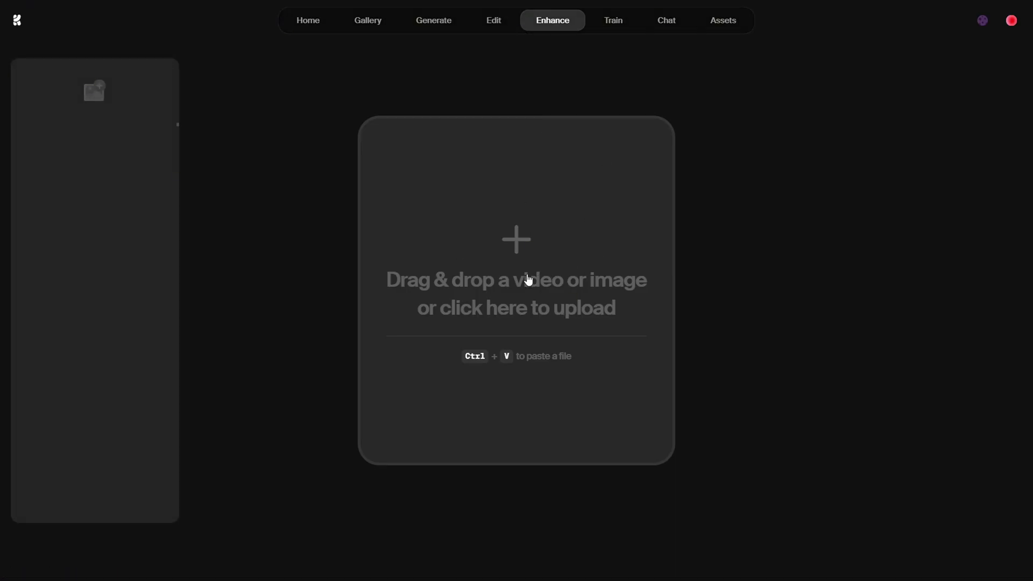
- Upload the monastery image from Downloads into the Enhance page
click(531, 278)
click(264, 125)
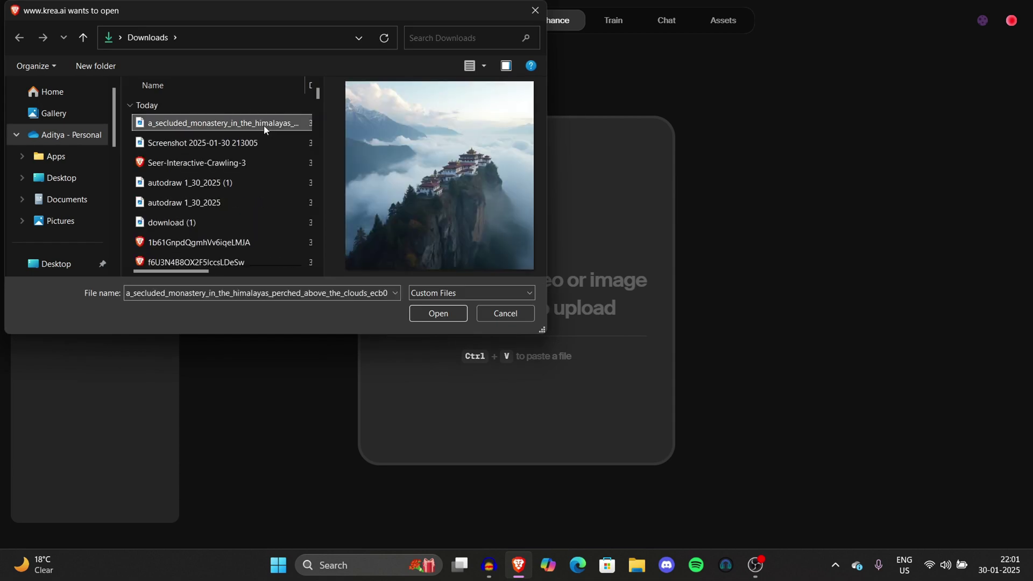
click(432, 313)
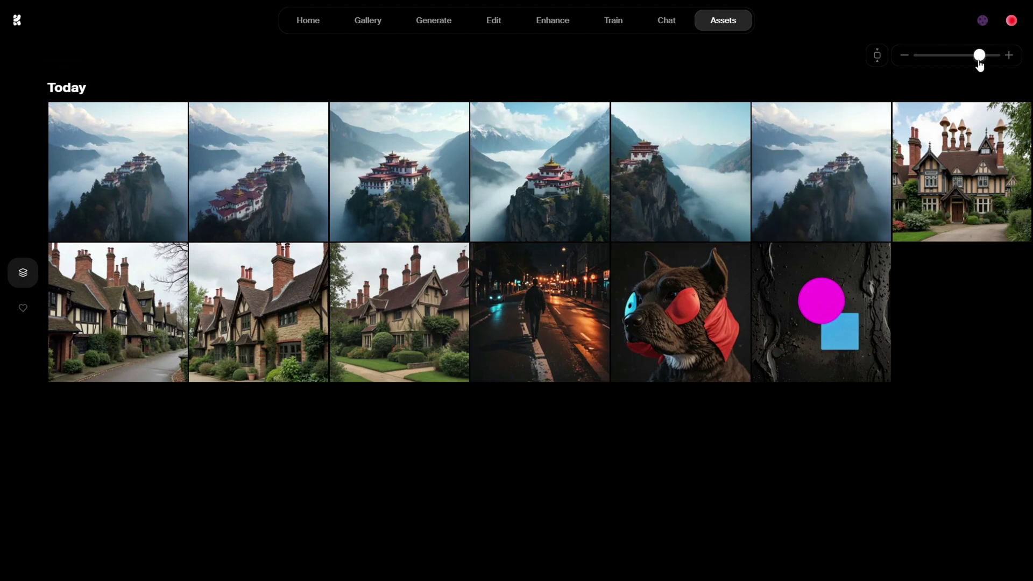
- Shrink the Assets thumbnails to about eight per row with the zoom slider
mouse_move(979, 55)
mouse_down()
mouse_move(926, 75)
mouse_move(981, 69)
mouse_up()
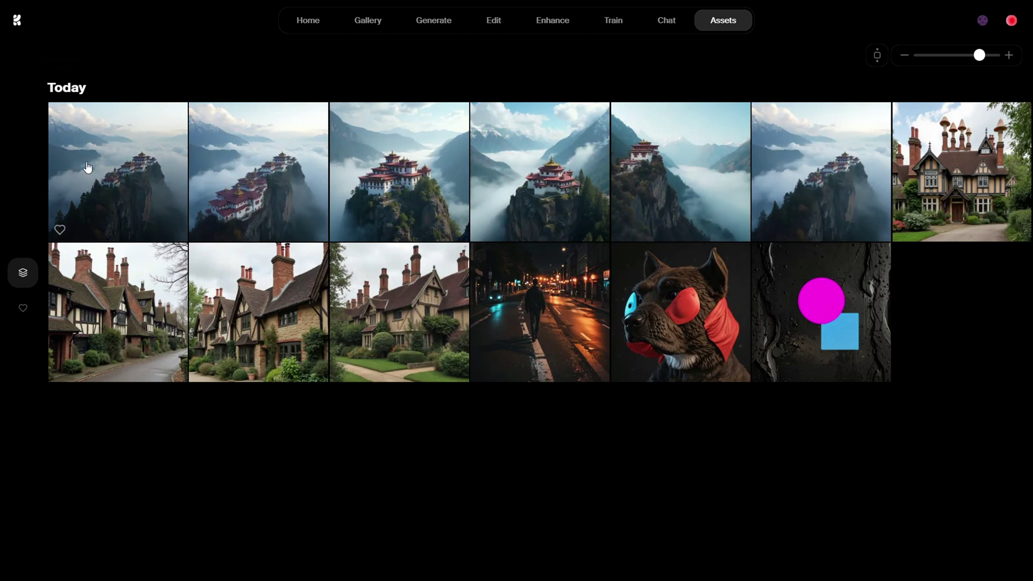
mouse_move(258, 312)
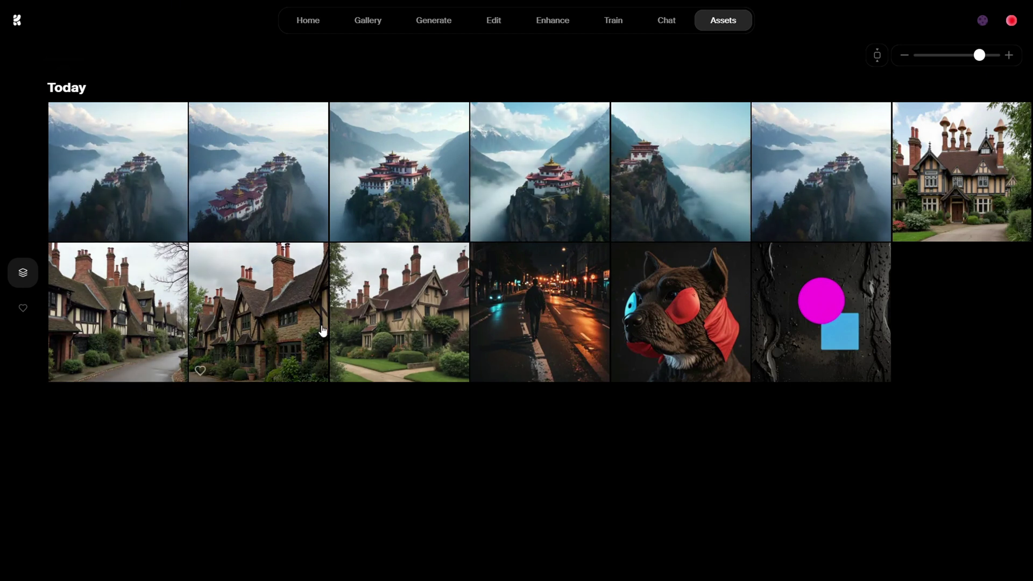
scroll(599, 258, up, 2)
scroll(597, 253, down, 2)
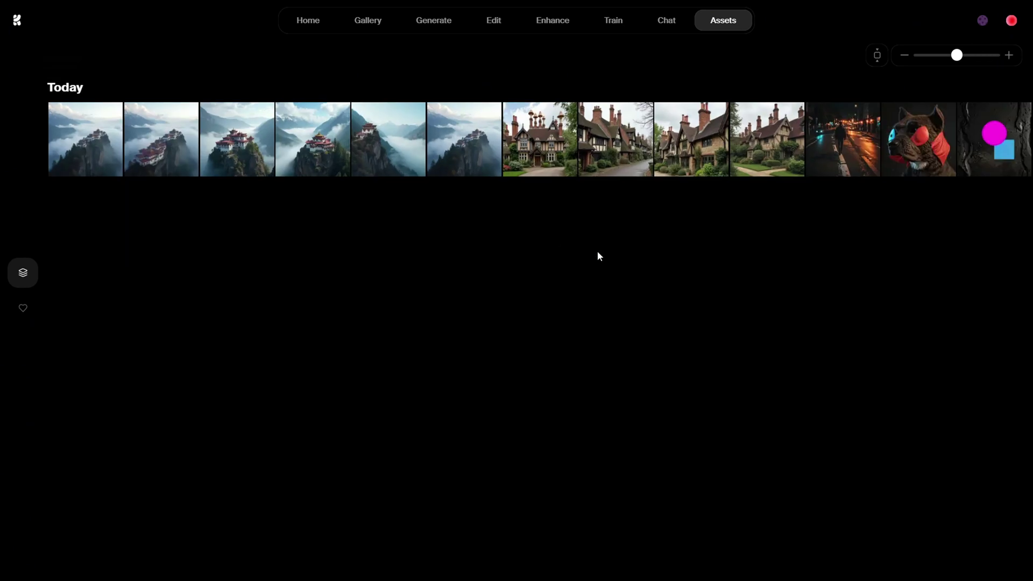
scroll(37, 85, up, 1)
scroll(145, 138, up, 1)
scroll(145, 139, down, 1)
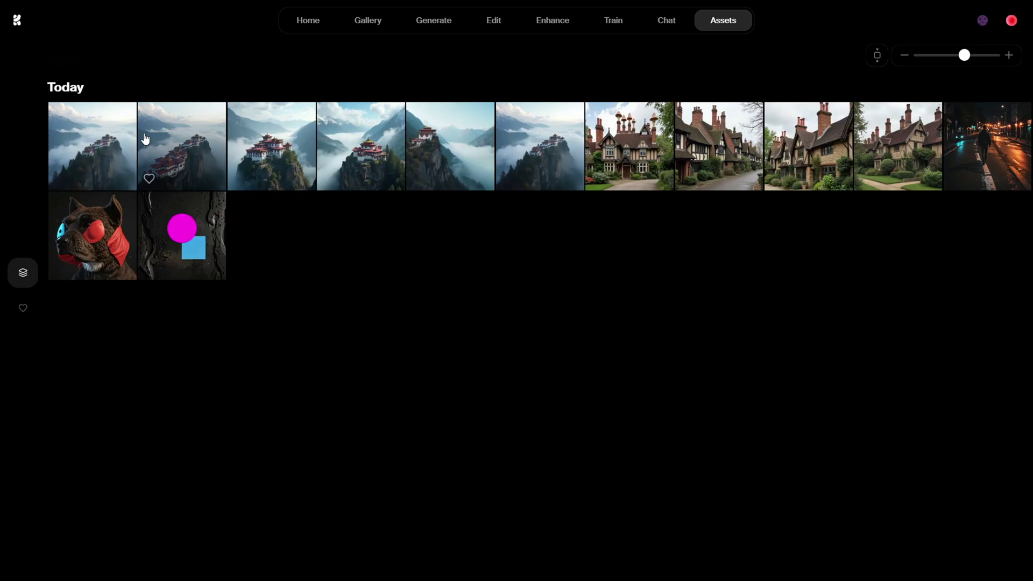
scroll(675, 123, up, 1)
scroll(672, 127, down, 1)
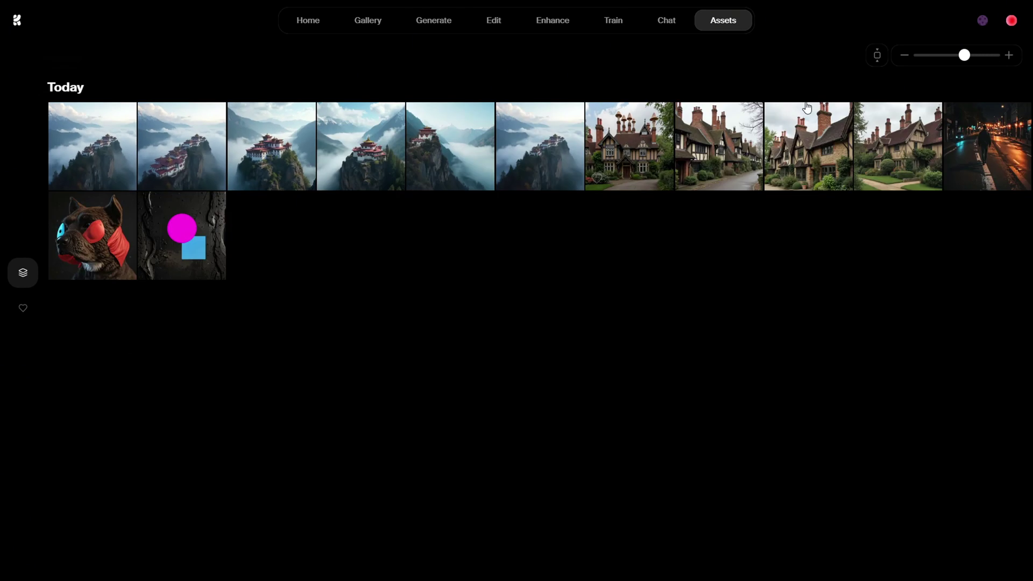
scroll(7, 231, up, 1)
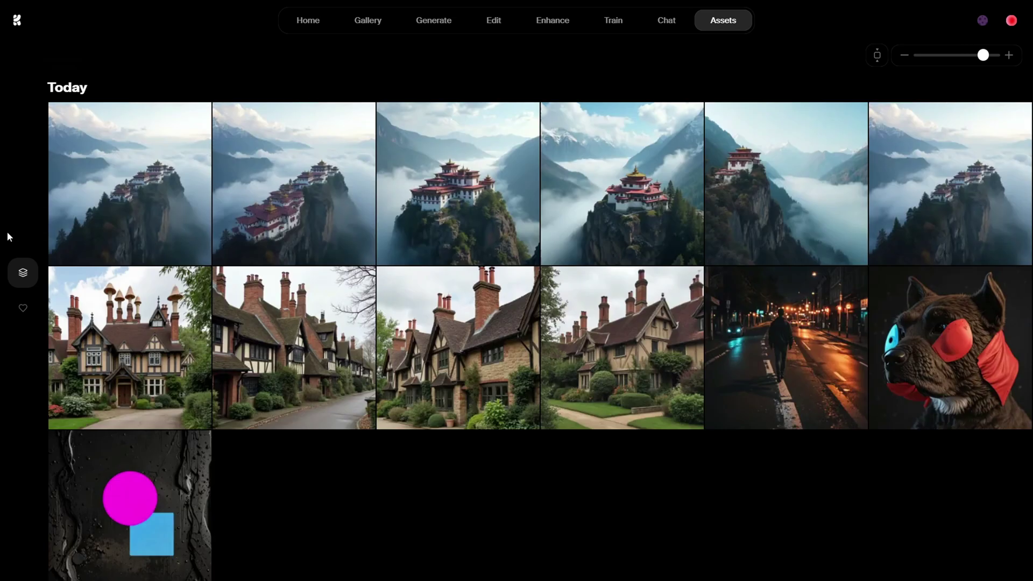
scroll(7, 232, down, 1)
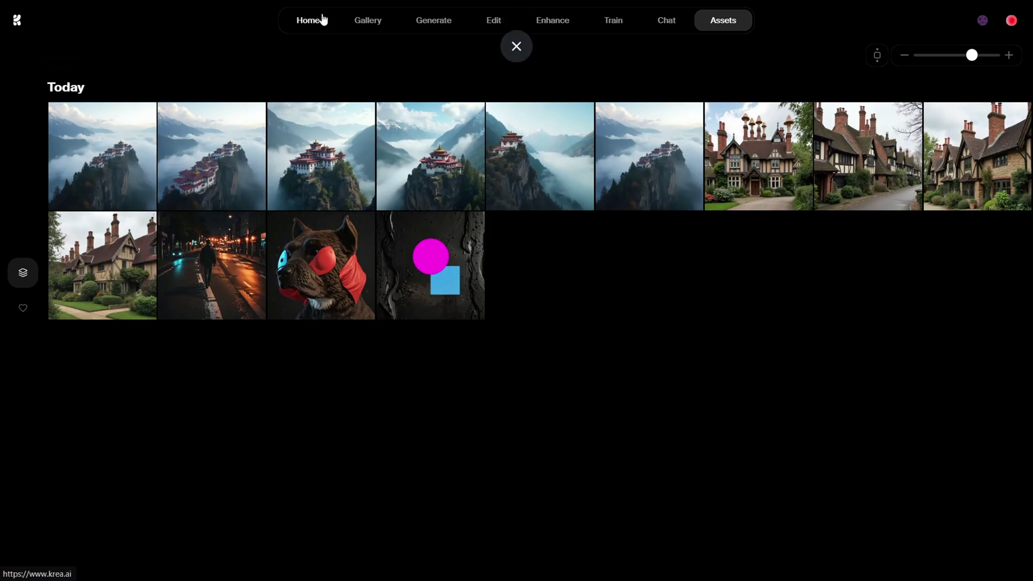
- Go Home, glance at the Learn video-model news, then return to Apps
click(323, 20)
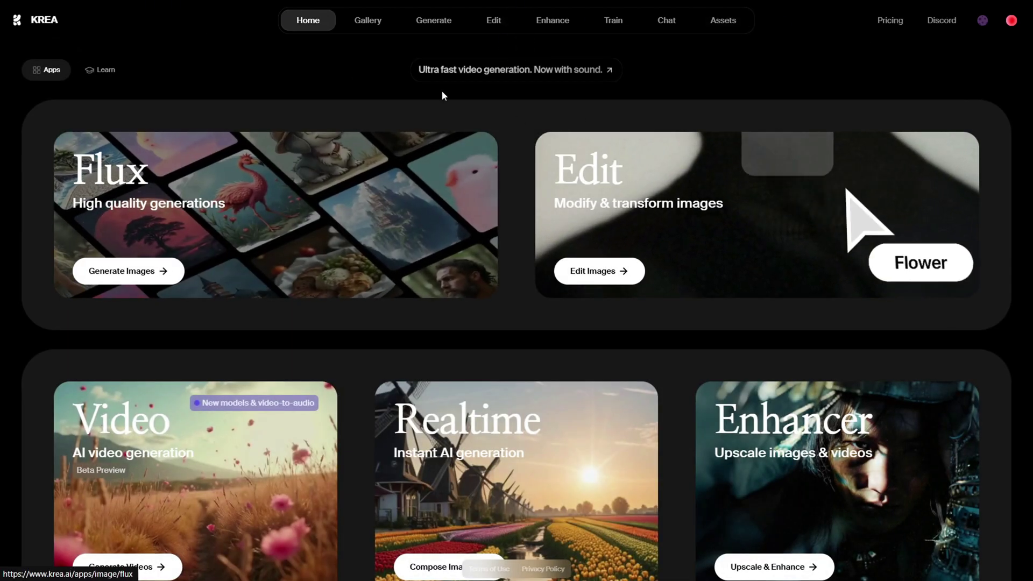
click(98, 70)
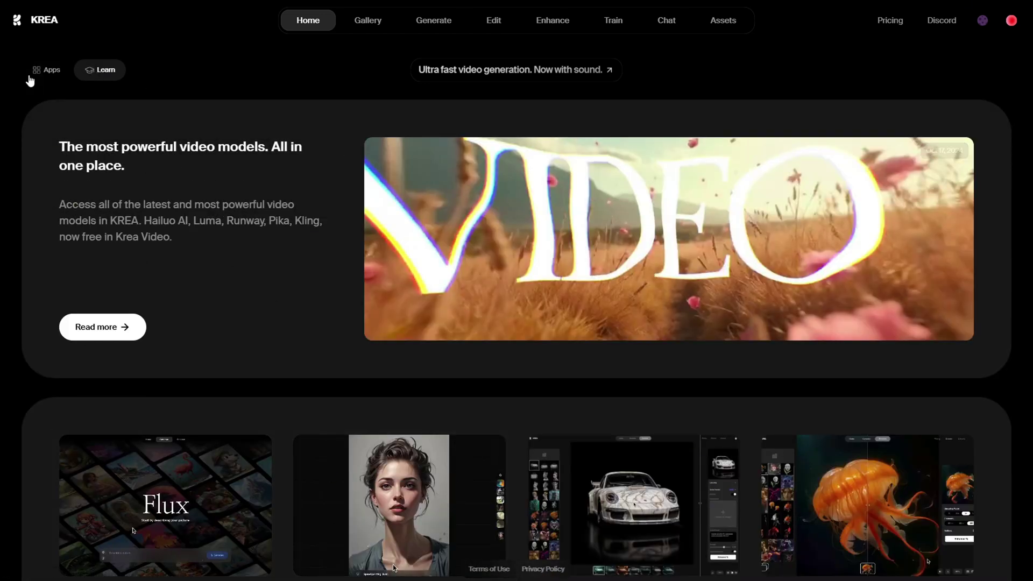
click(36, 72)
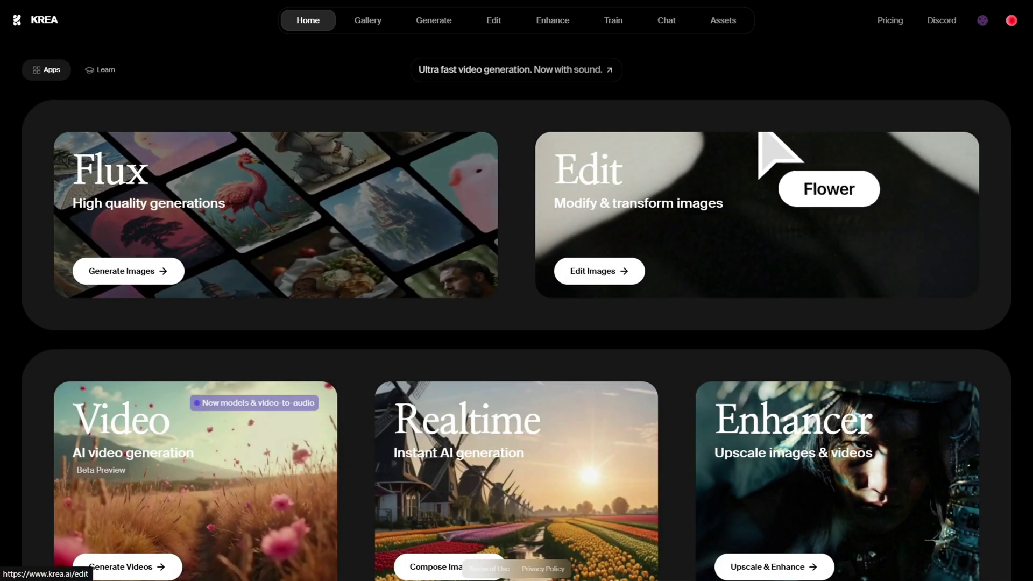
scroll(979, 516, down, 1)
scroll(979, 517, down, 1)
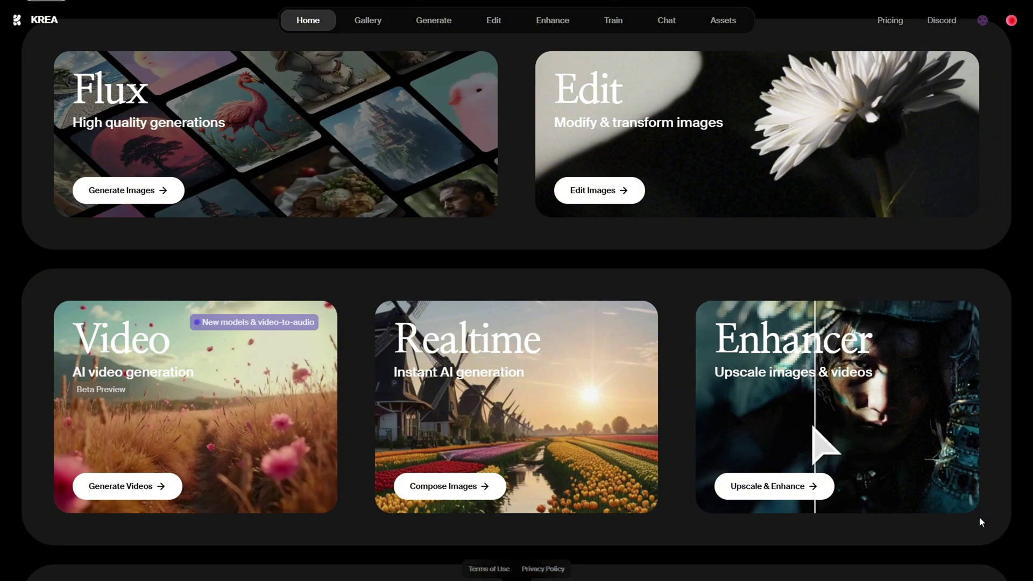
scroll(981, 522, down, 1)
scroll(981, 522, down, 2)
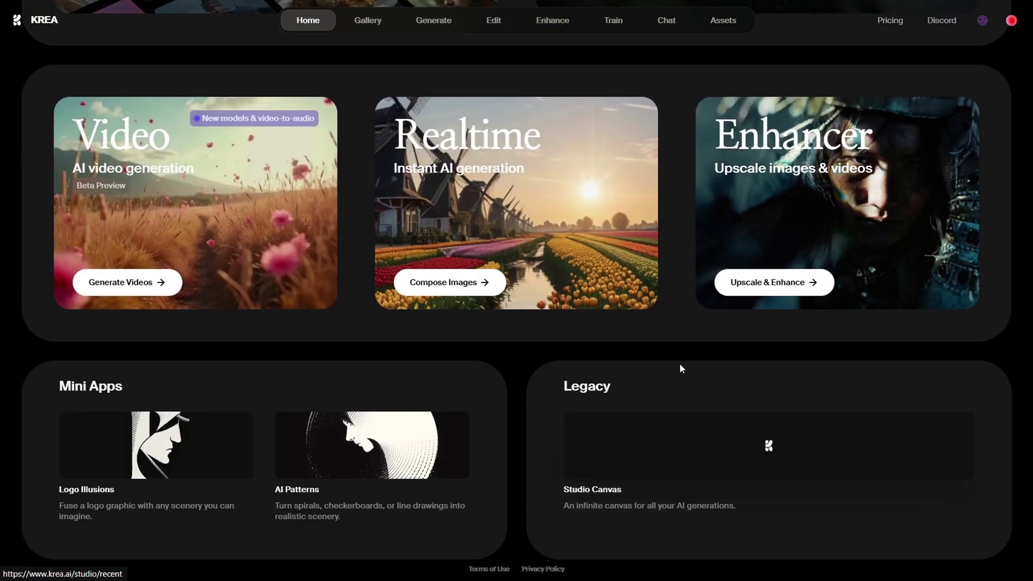